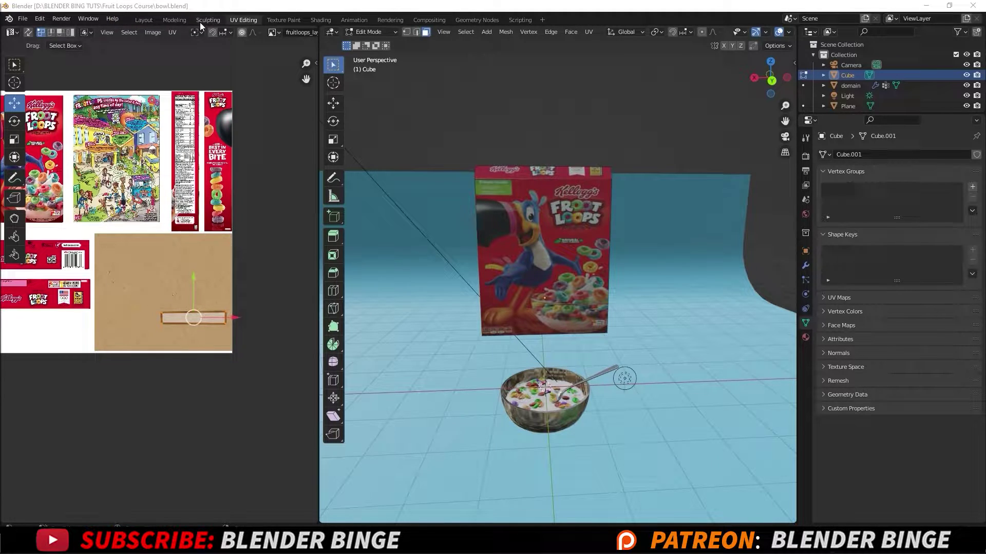
Return to the Layout workspace and orbit around the textured cereal box and bowl.
left_click(142, 20)
middle_click_drag(185, 95, 440, 236)
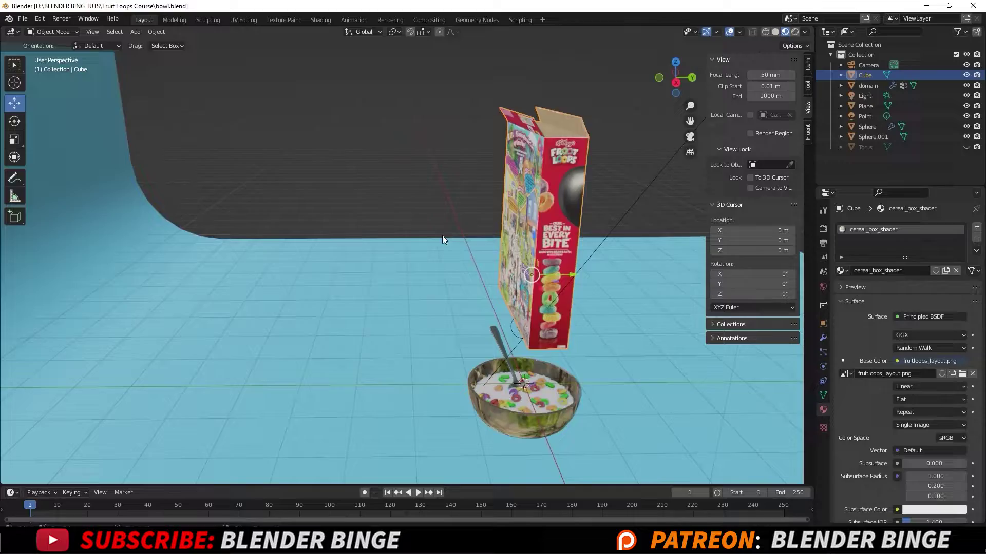
Zoom in on the box's front and slide the cereal box along Y.
scroll(488, 202, "up", 5)
middle_click_drag(488, 202, 285, 255)
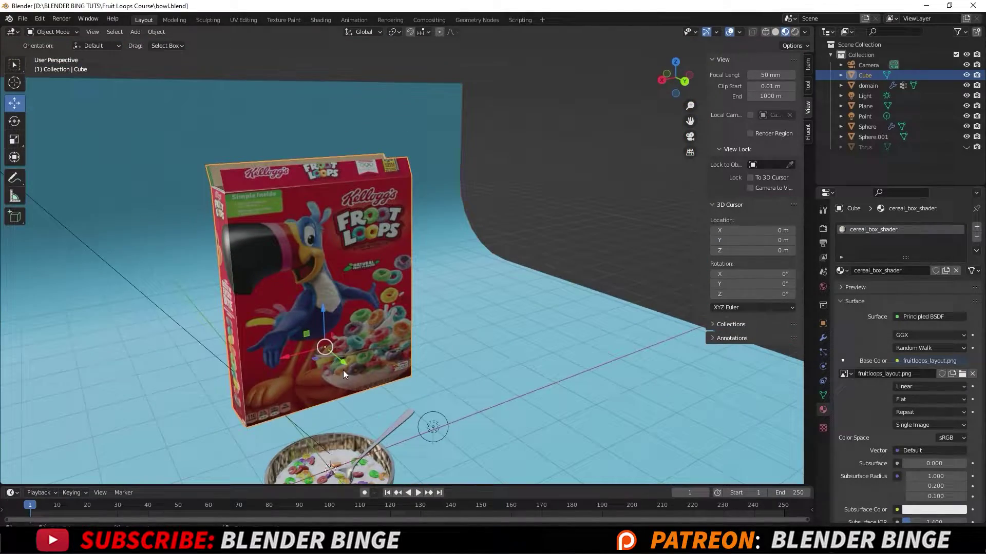
left_click_drag(341, 359, 266, 307)
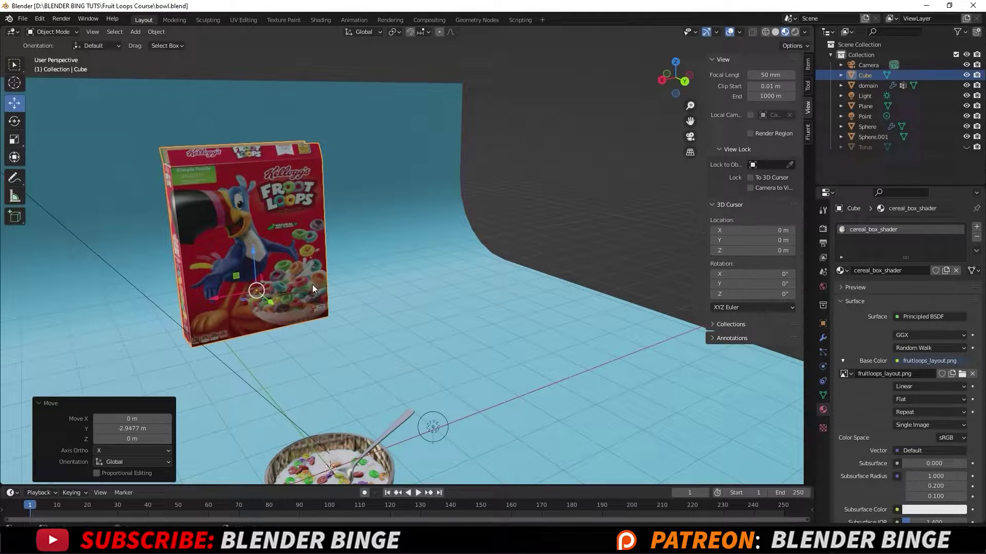
Lower the box along Z to the floor, then nudge it -0.28564 m along Y.
middle_click_drag(328, 443, 345, 403)
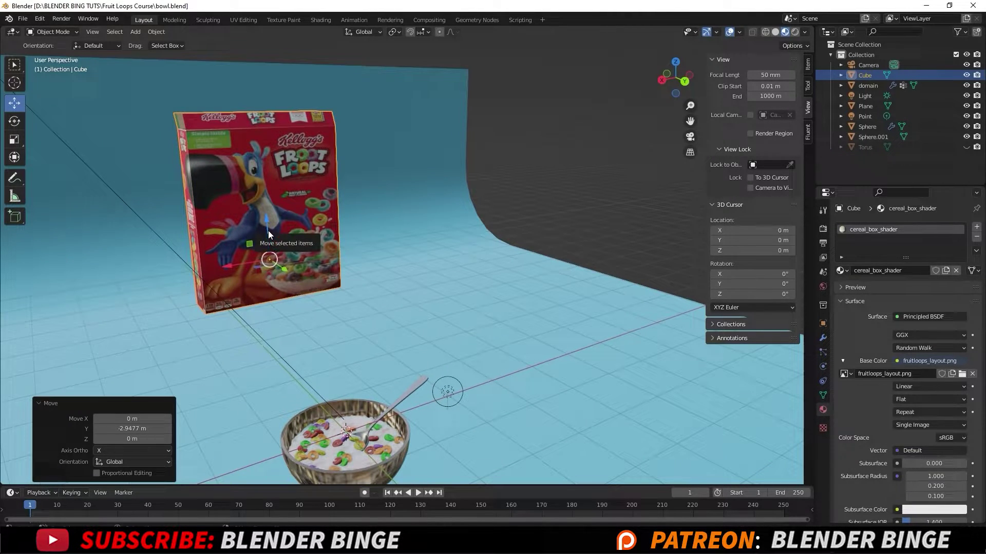
key("g")
key("z")
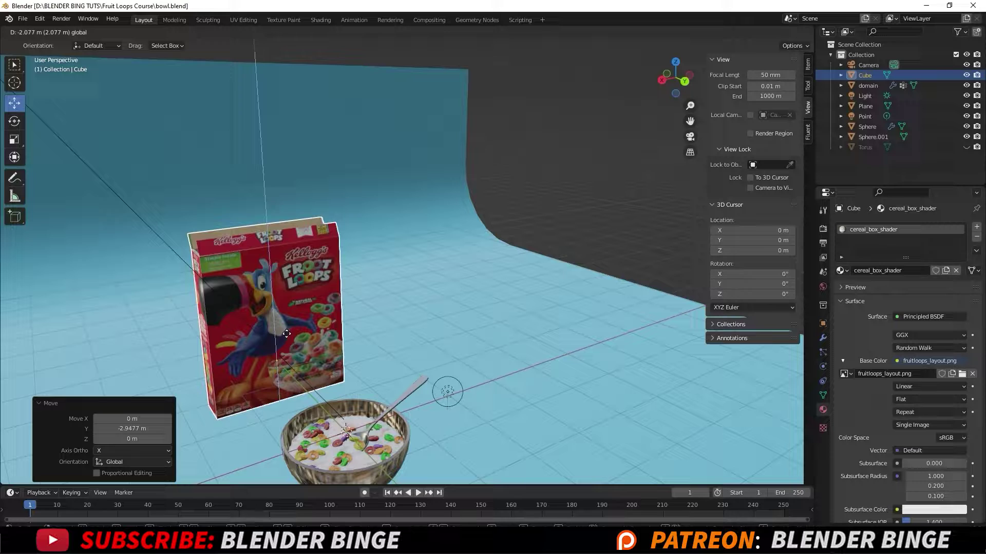
left_click(340, 414)
scroll(386, 328, "up", 3)
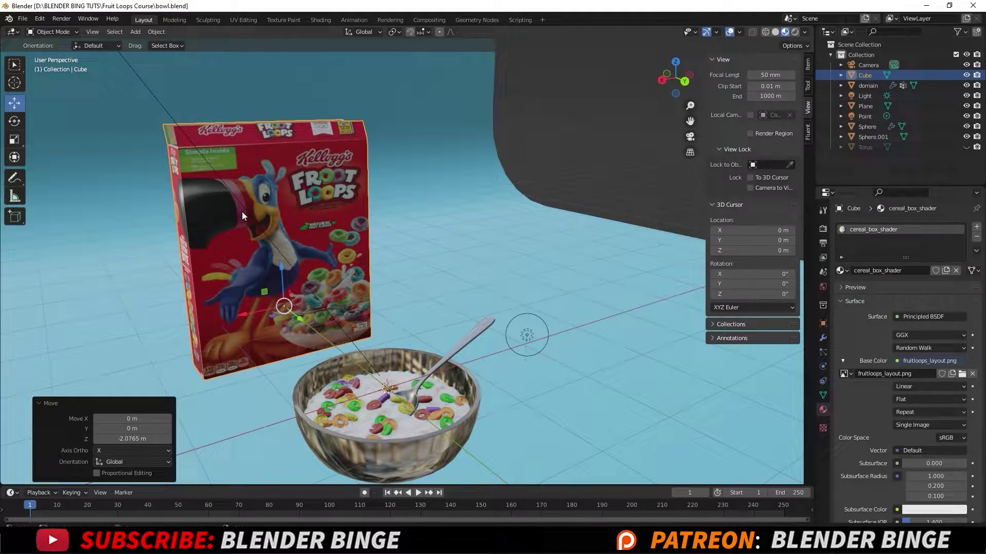
left_click_drag(296, 314, 288, 308)
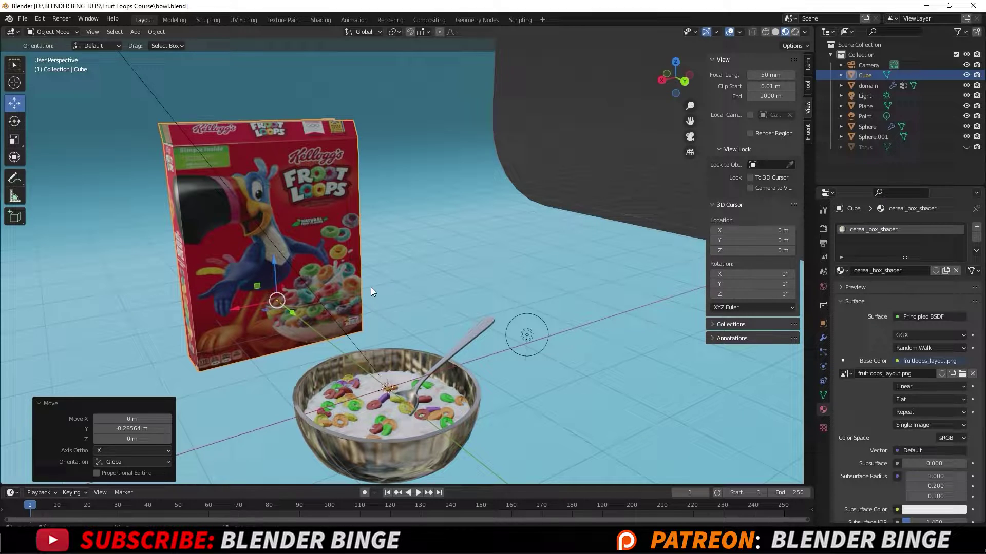
In the camera view, slide the cereal box 1.4 m along X beside the bowl.
key("KP_0")
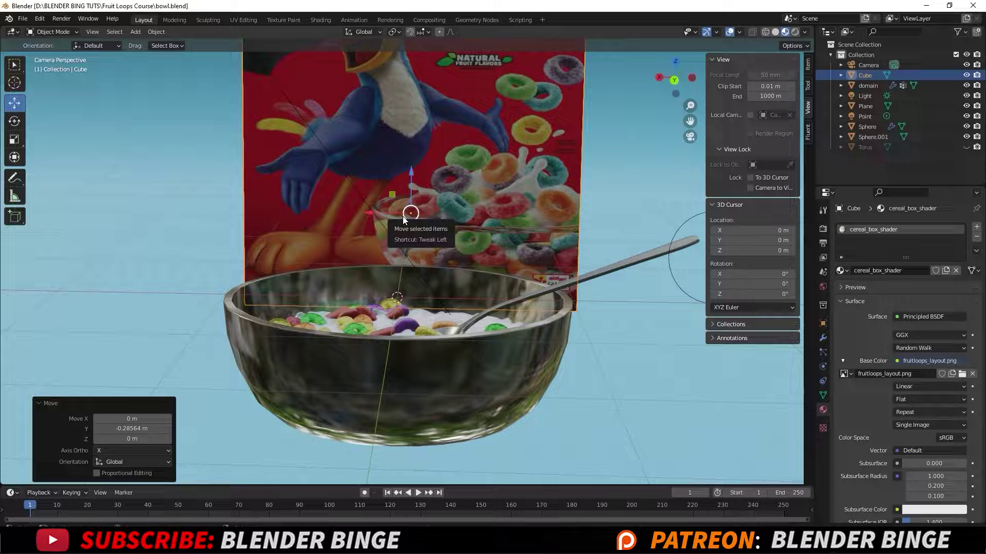
left_click_drag(402, 216, 419, 192)
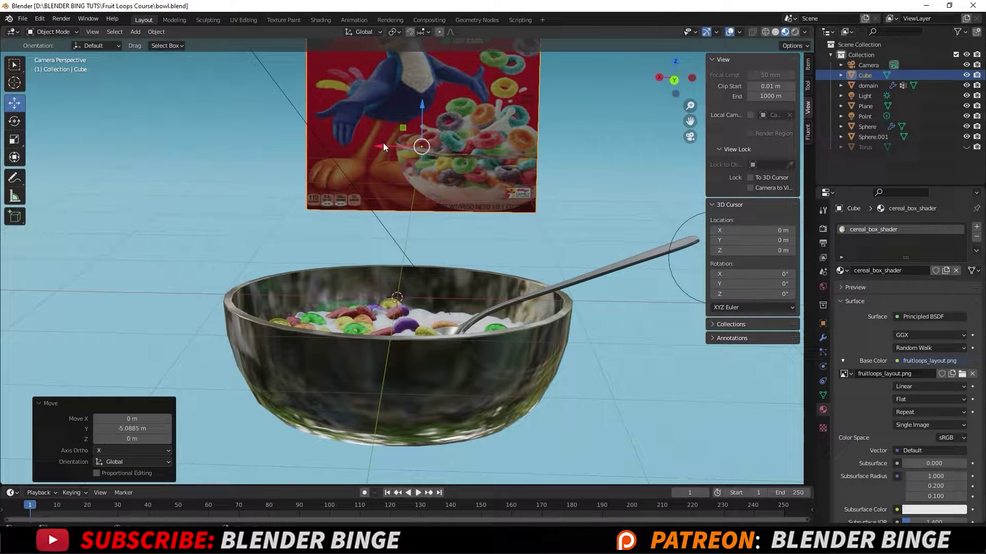
left_click_drag(383, 143, 343, 230)
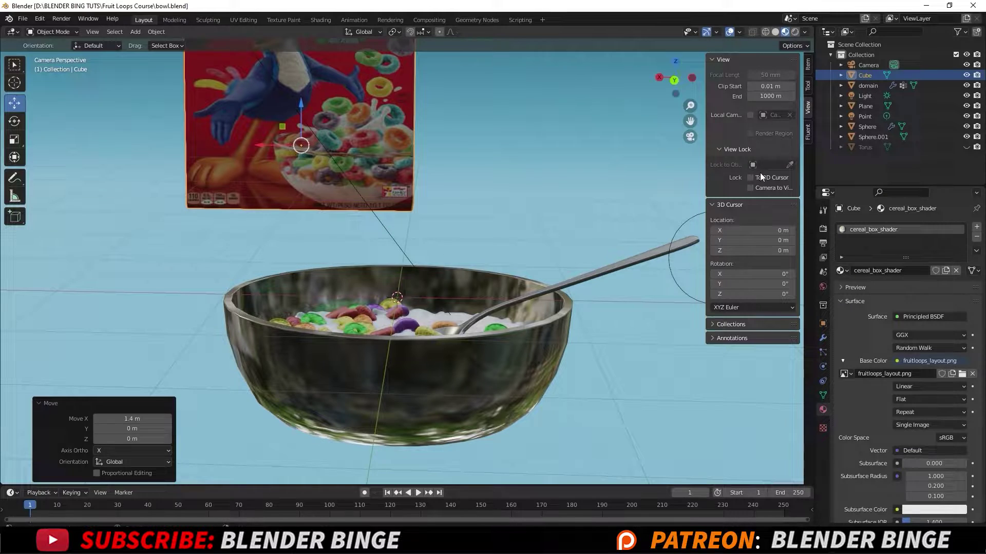
Enable Camera to View, then orbit and zoom so the bowl sits centre-frame.
left_click(750, 188)
middle_click_drag(460, 214, 500, 171)
scroll(432, 195, "down", 3)
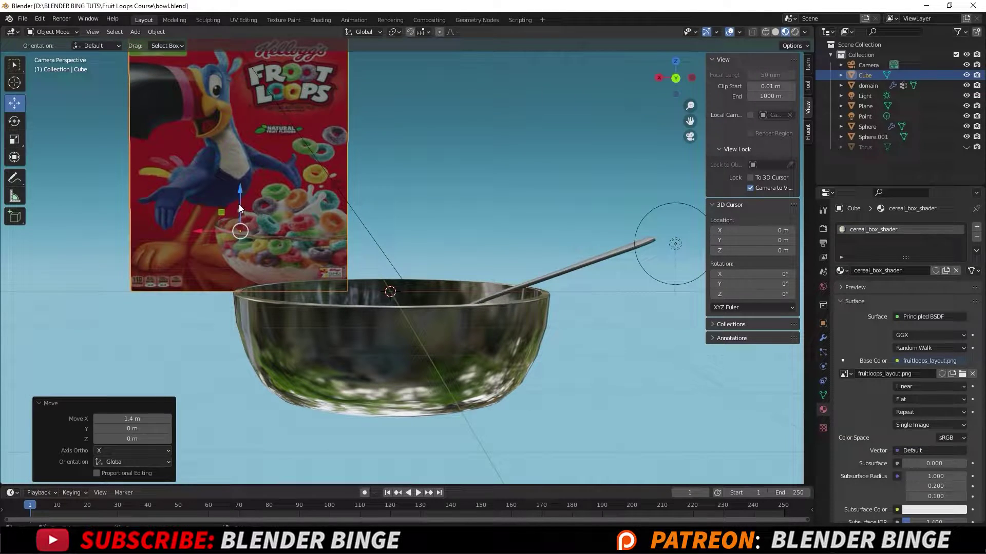
Rotate the cereal box 90° around Y with the Rotate tool.
left_click(241, 205)
left_click(14, 122)
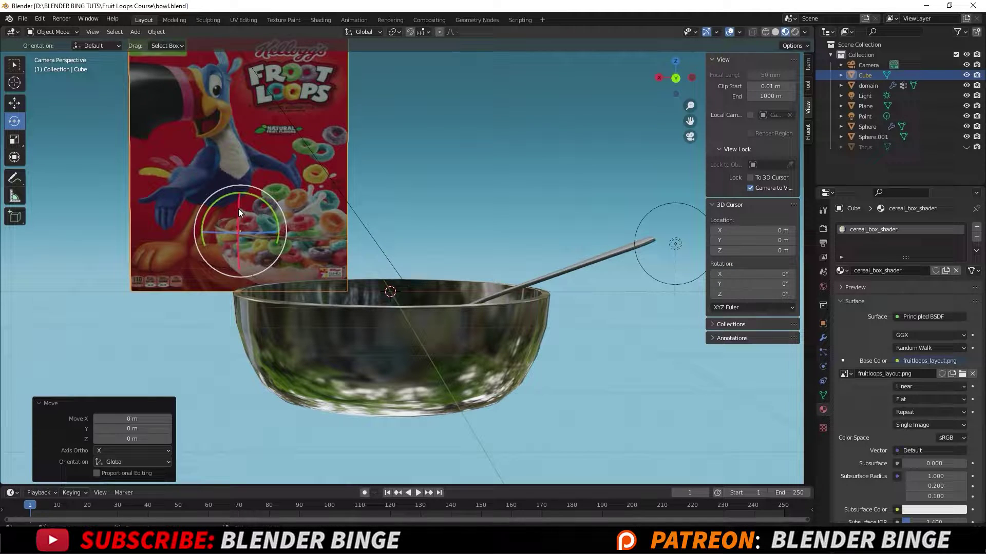
left_click_drag(238, 204, 239, 203)
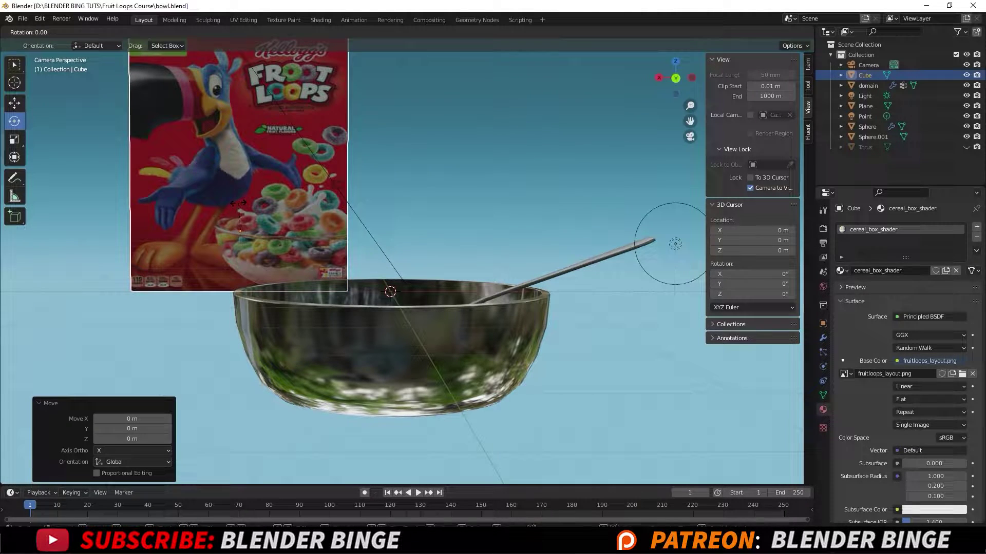
type("90")
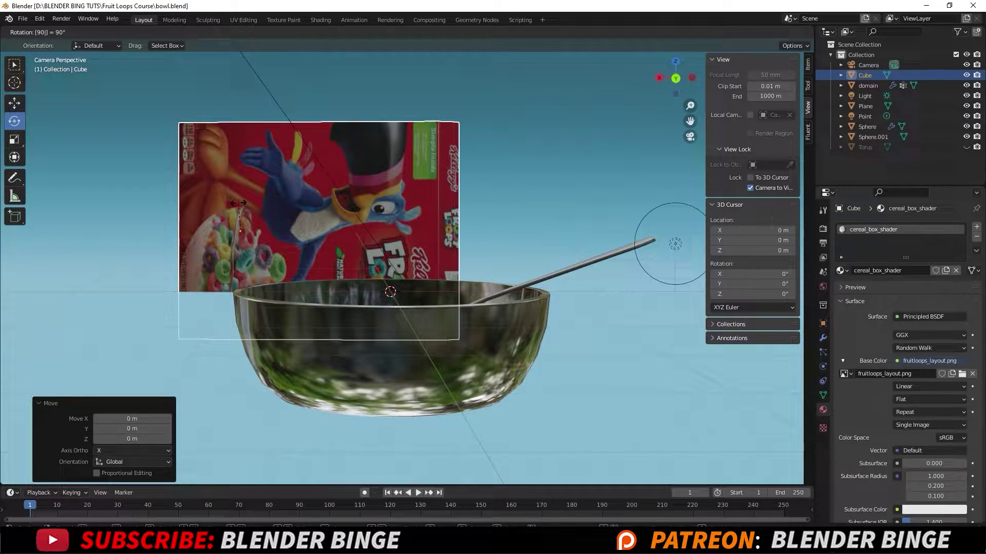
type("y")
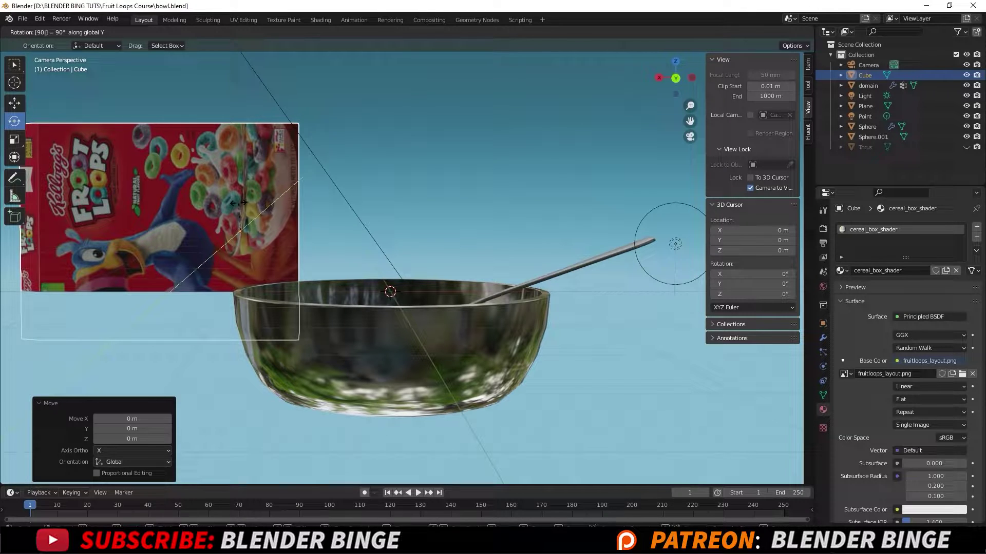
key("Return")
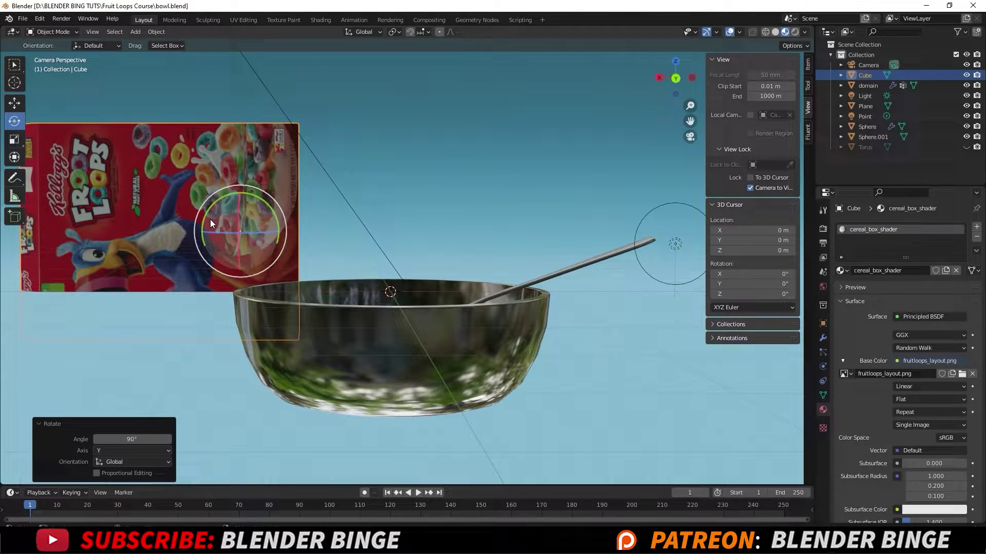
Turn the box 60.5° around Z and raise it 0.59022 m.
left_click_drag(215, 233, 238, 236)
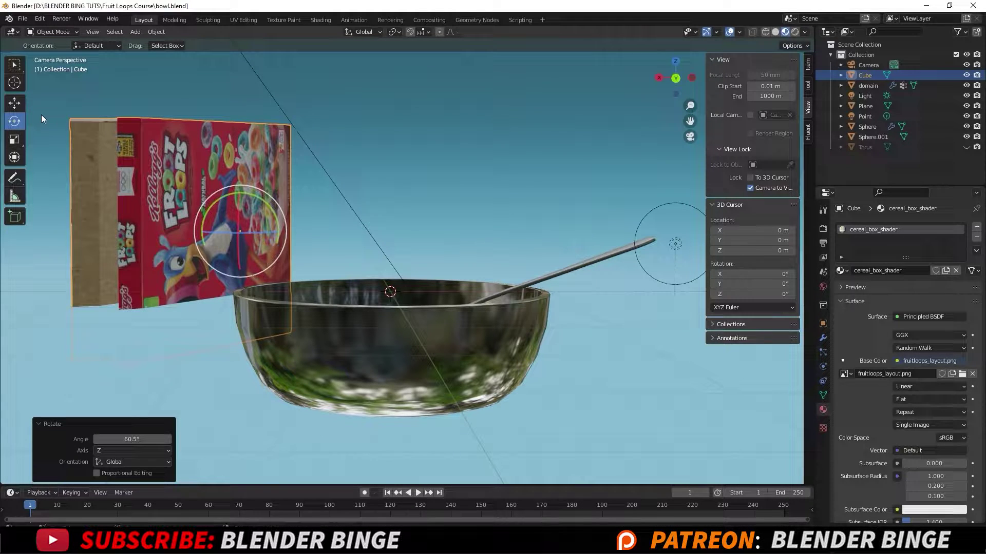
left_click(20, 108)
left_click_drag(240, 197, 254, 146)
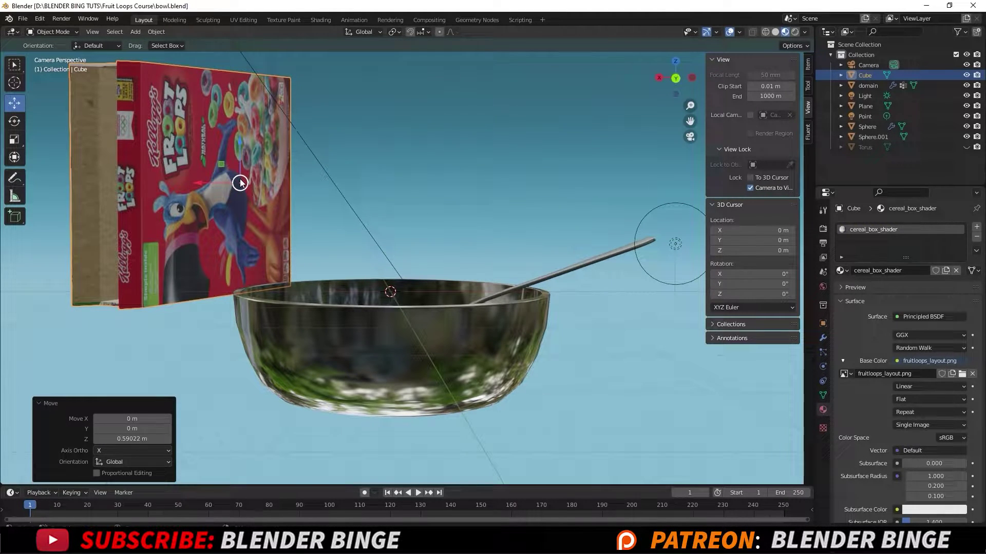
Push the box back along Y and rezoom the camera framing with Camera to View.
key("g")
key("y")
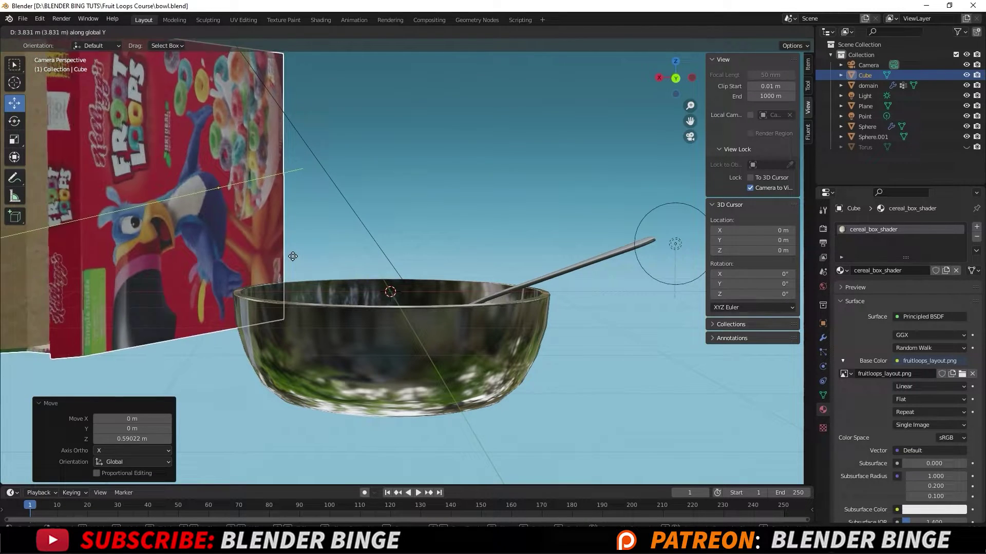
left_click(301, 243)
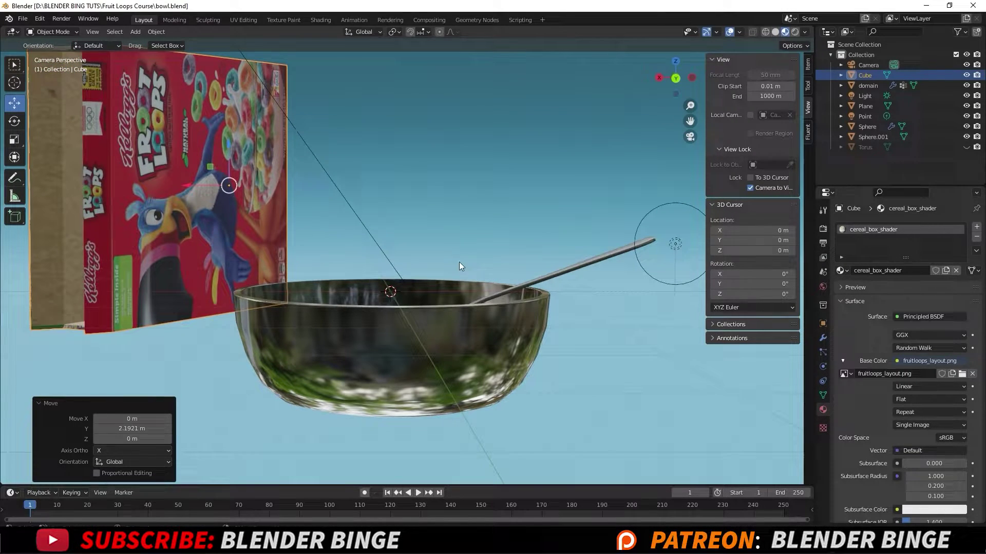
left_click(751, 188)
scroll(519, 189, "down", 4)
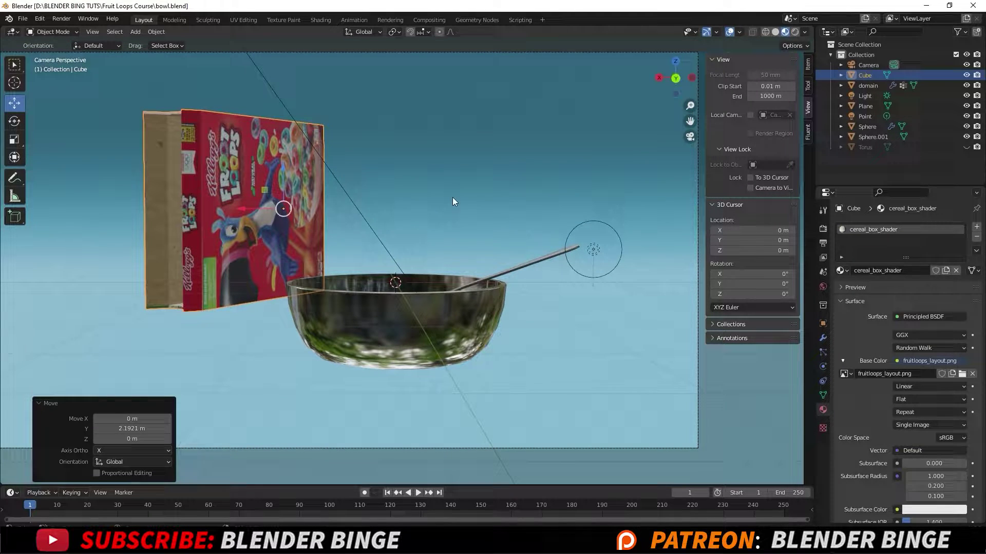
scroll(432, 195, "down", 2)
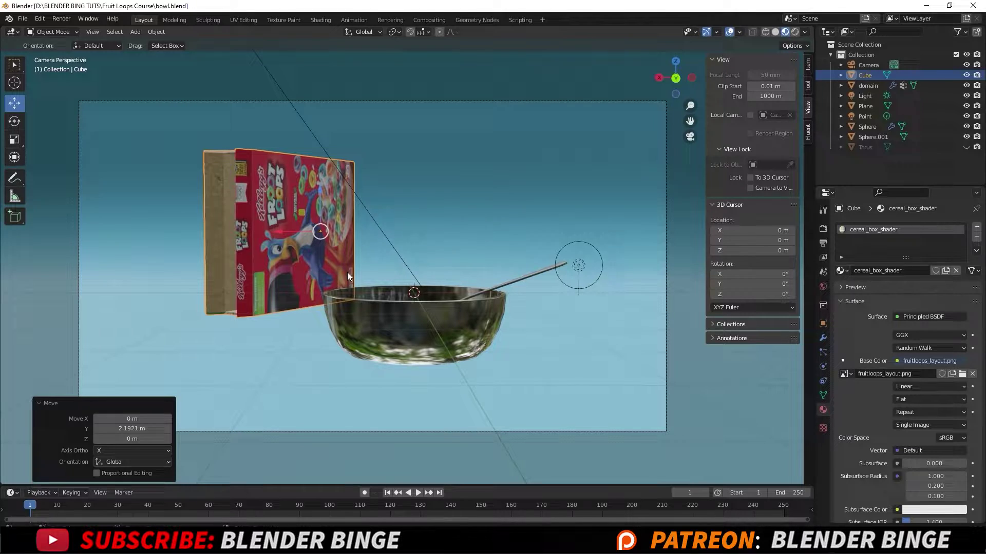
left_click(750, 188)
scroll(456, 223, "up", 1)
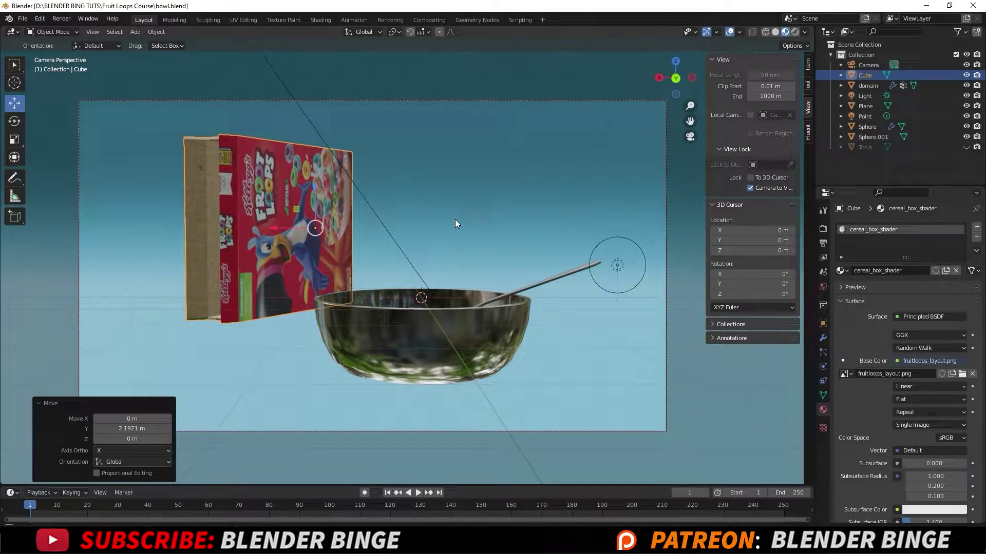
scroll(446, 229, "up", 3)
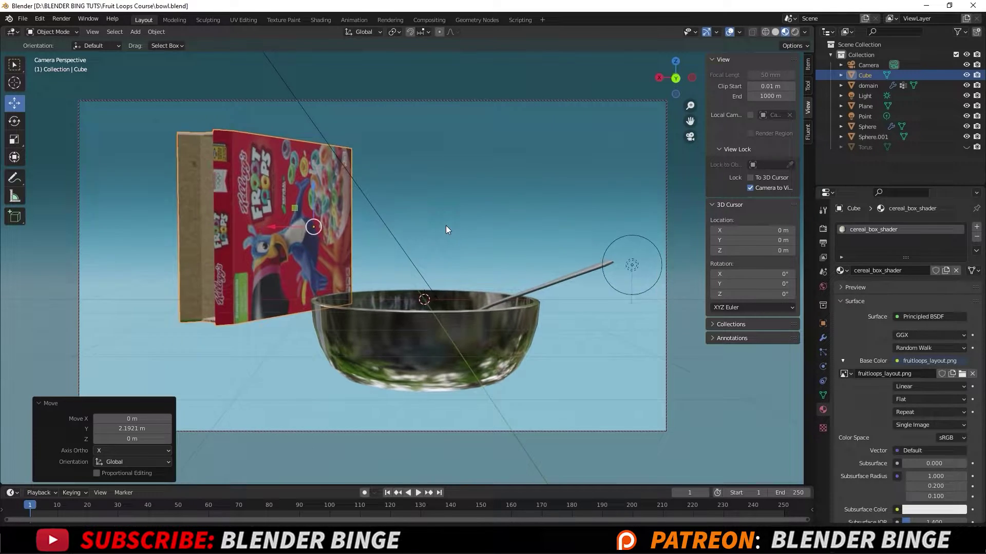
scroll(448, 228, "up", 2)
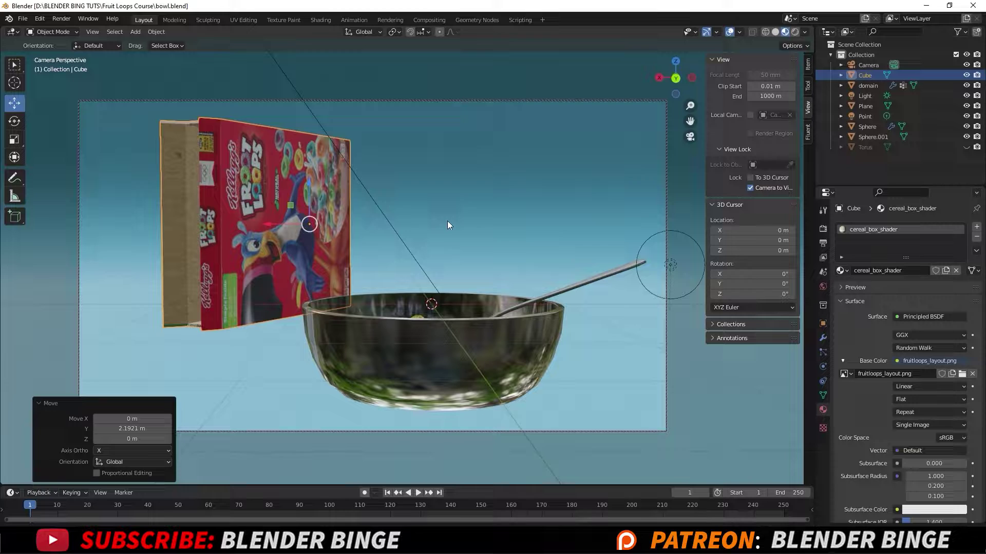
scroll(448, 225, "down", 4)
scroll(450, 246, "up", 4)
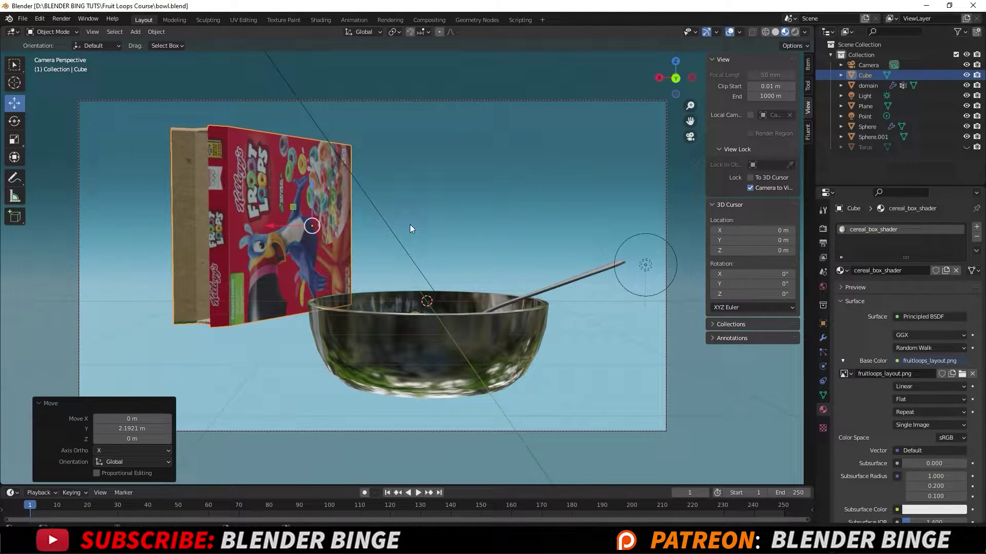
Shift the box -0.57852 m along X and readjust its depth along Y.
left_click_drag(280, 223, 257, 227)
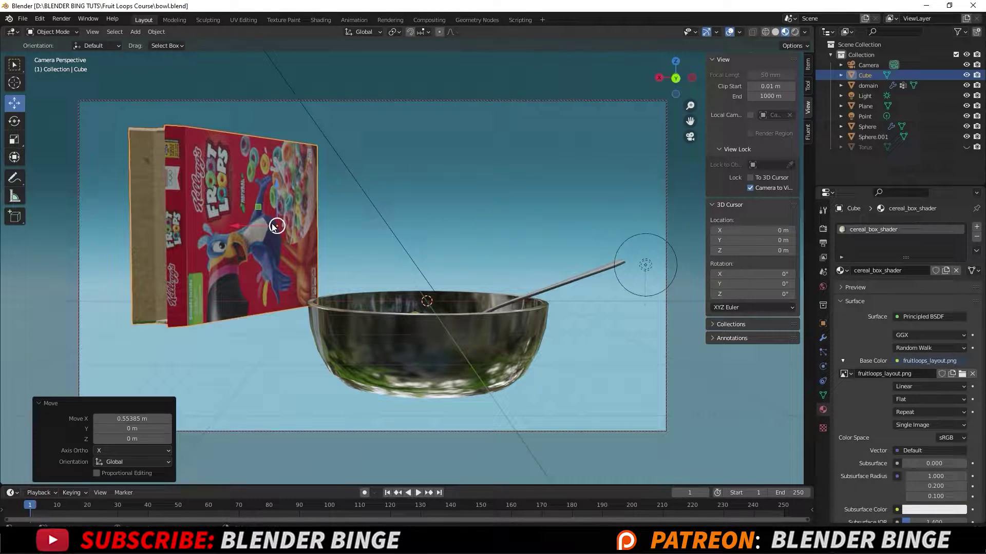
key("g")
key("y")
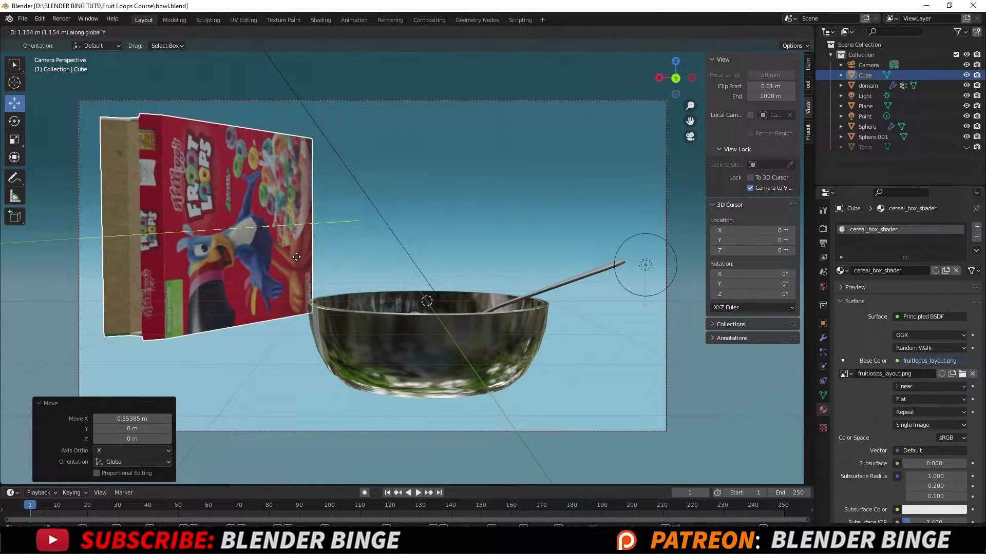
left_click(283, 247)
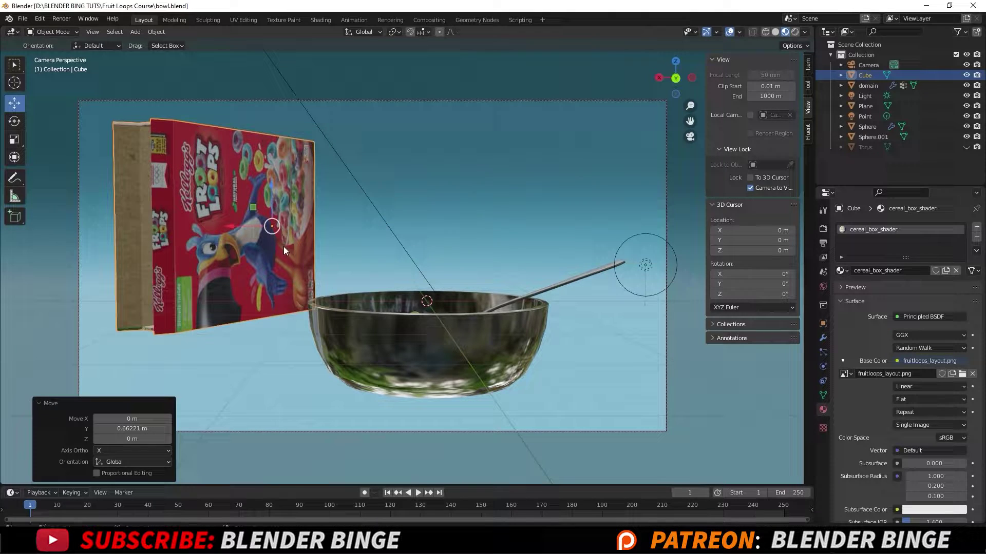
left_click_drag(244, 227, 281, 233)
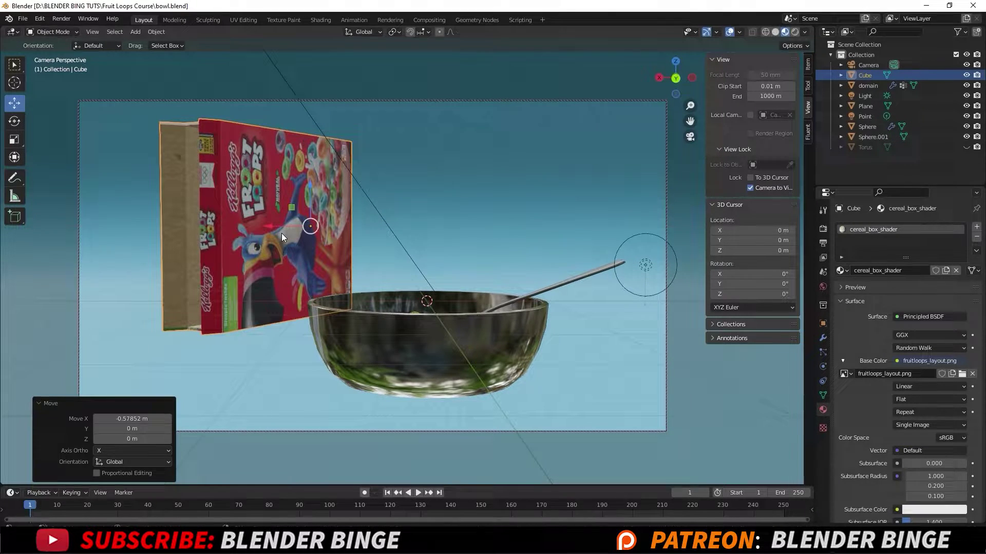
Rotate the box 37.9° around Z so its front faces the camera.
left_click(14, 121)
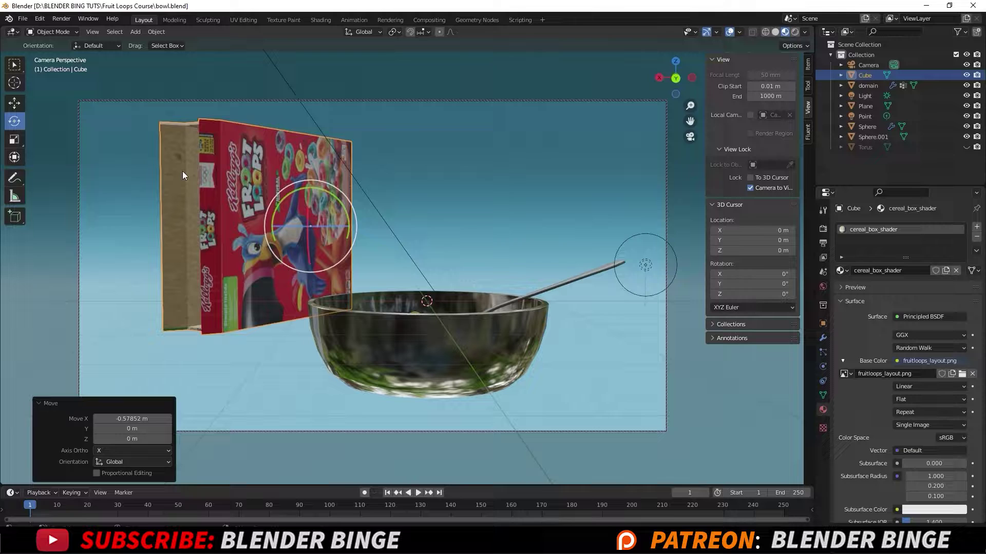
left_click_drag(316, 225, 371, 182)
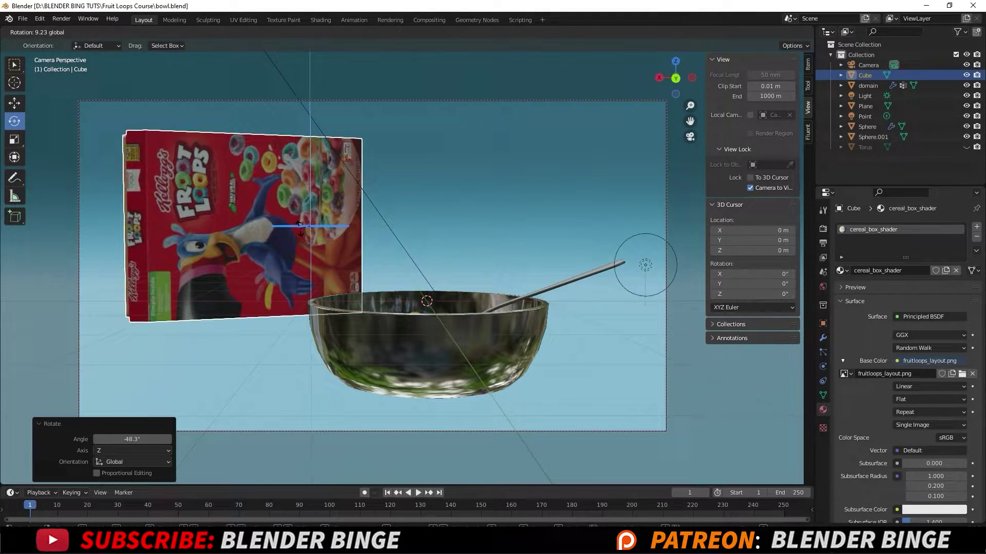
mouse_move(290, 226)
left_mouse_down()
mouse_move(306, 230)
mouse_move(276, 226)
left_mouse_up()
key("shift+space")
key("g")
key("ctrl+z")
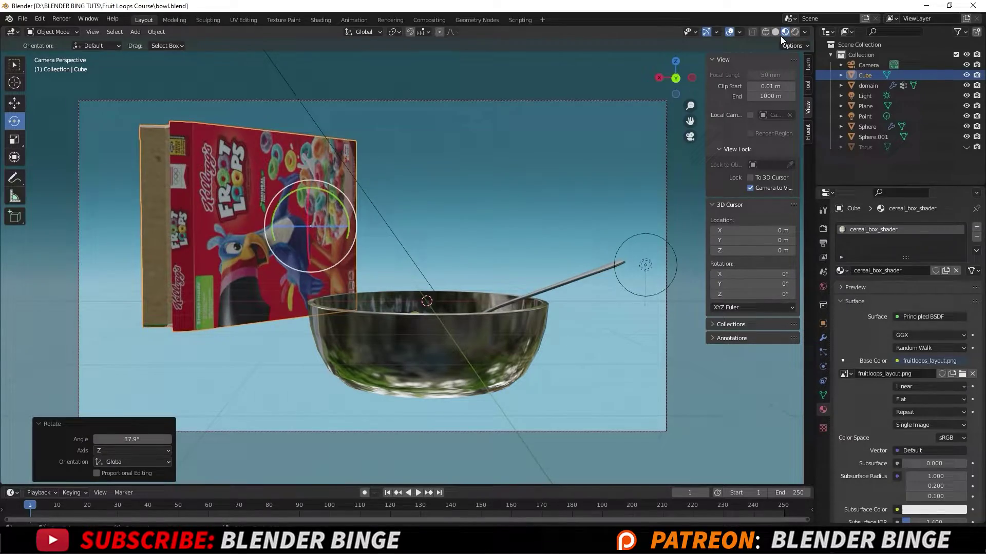
Preview the scene in Cycles Rendered shading, then switch back to Solid shading.
left_click(795, 33)
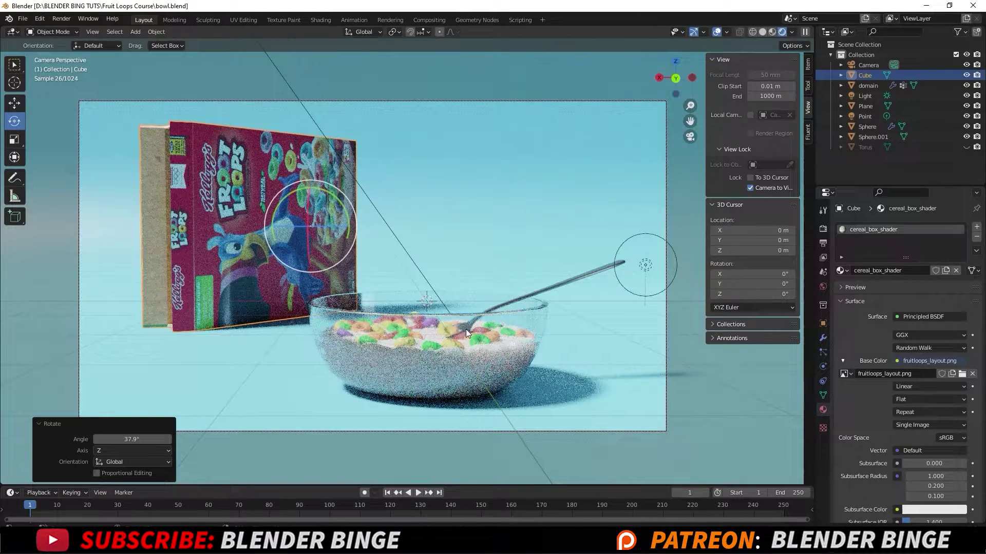
left_click(763, 32)
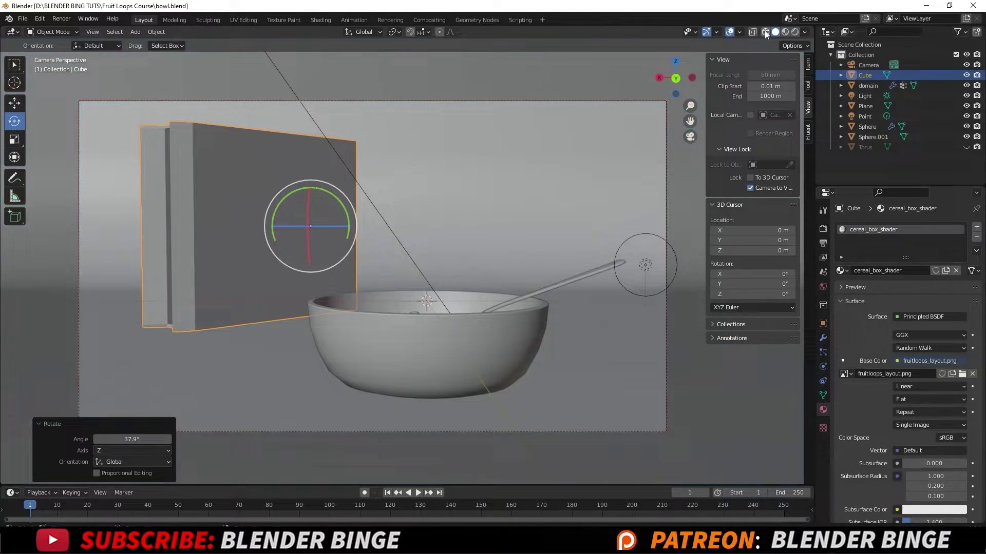
Leave camera navigation, orbit toward the bowl and switch to Material Preview shading.
left_click(749, 188)
middle_click_drag(458, 257, 408, 298)
scroll(436, 304, "up", 4)
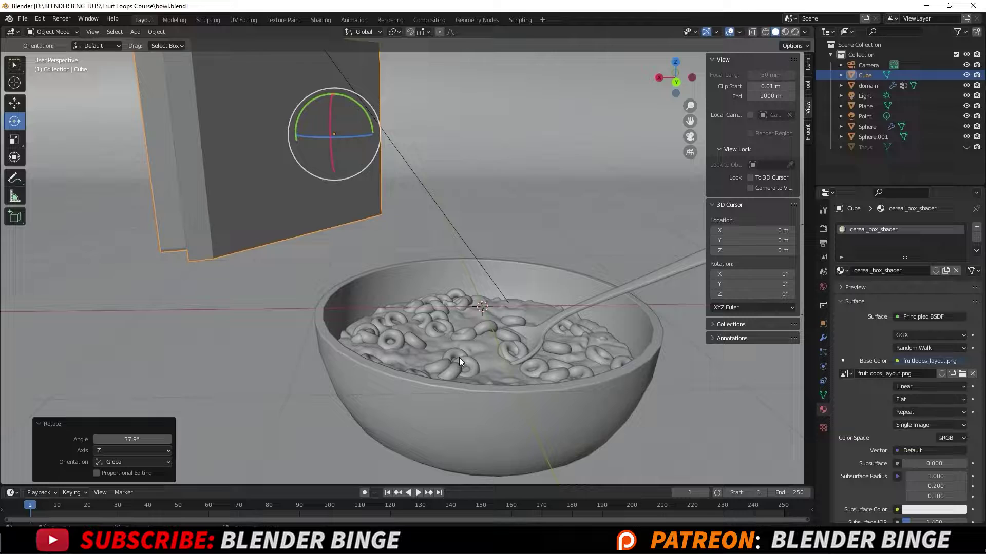
left_click(785, 32)
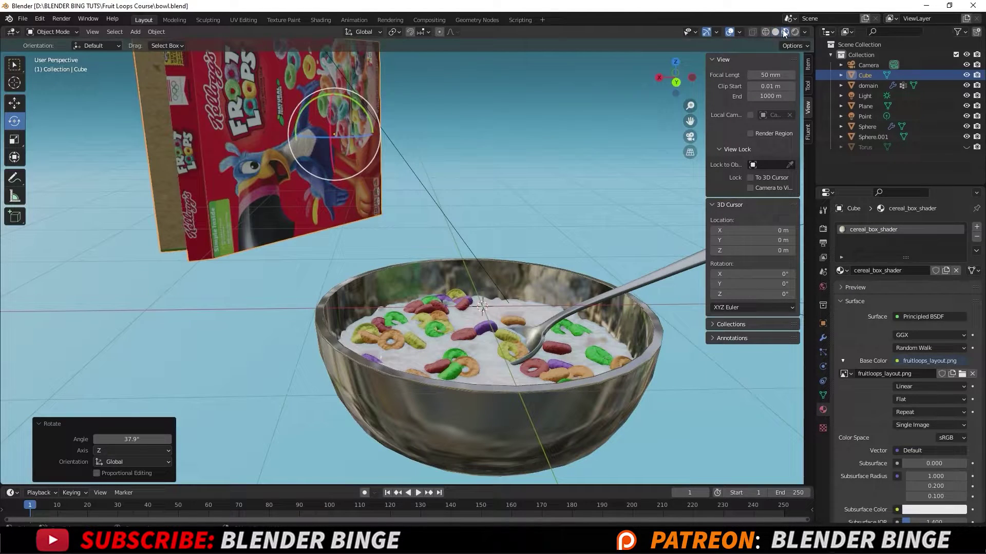
Set the milk domain's particle Number to 95.
left_click(491, 355)
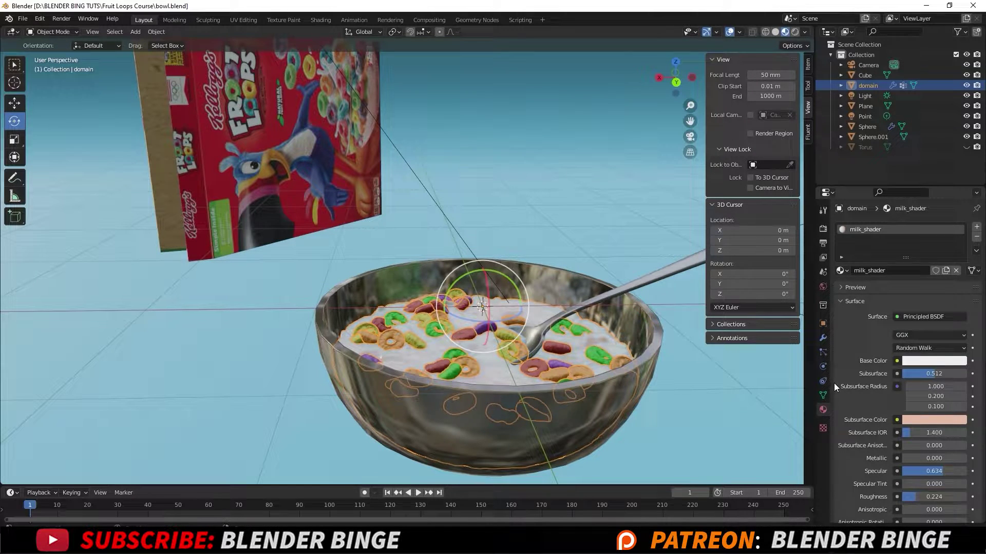
left_click(823, 352)
left_click_drag(920, 331, 958, 331)
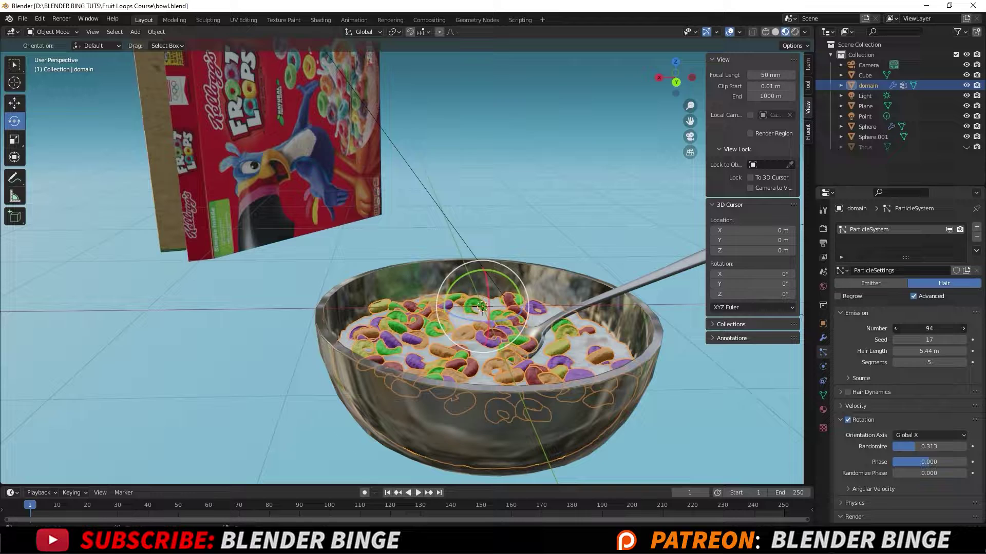
left_click(930, 329)
type("95")
key("Return")
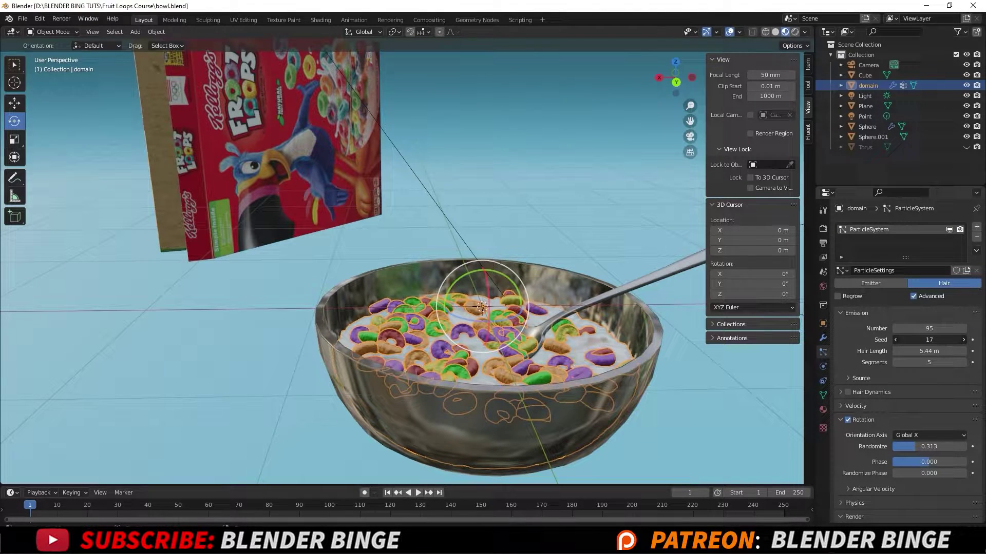
Try different particle seeds and settle the cereal layout on seed 15.
left_click_drag(930, 340, 908, 340)
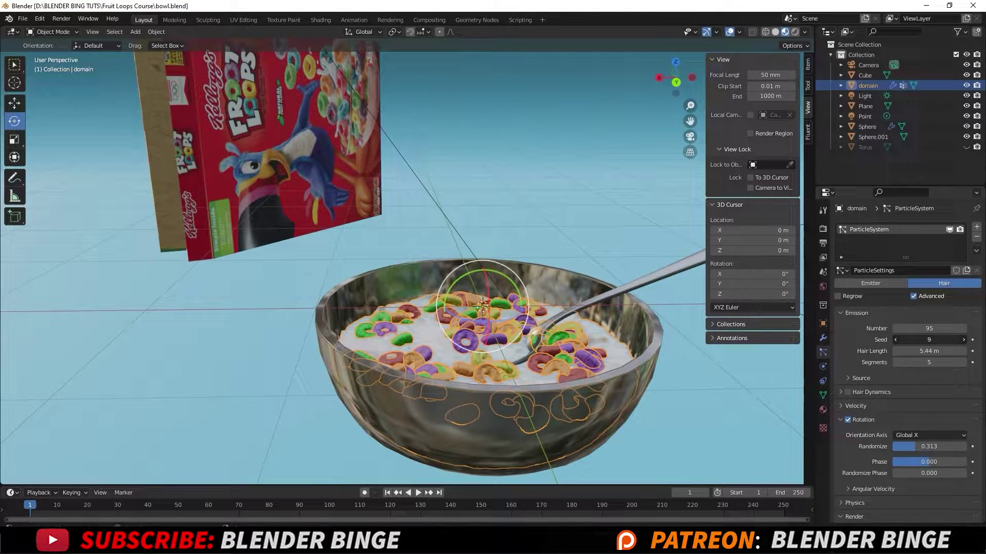
left_click(574, 178)
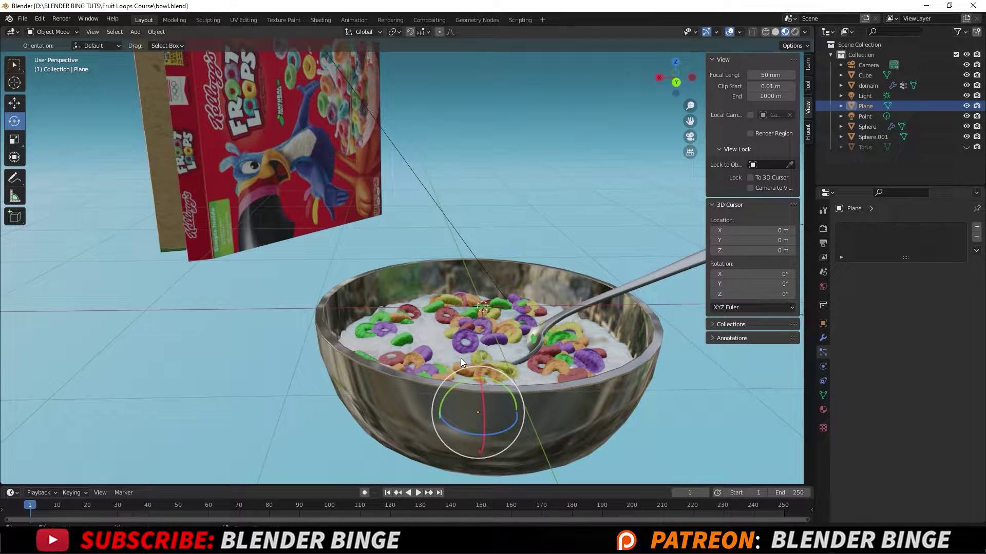
left_click(440, 337)
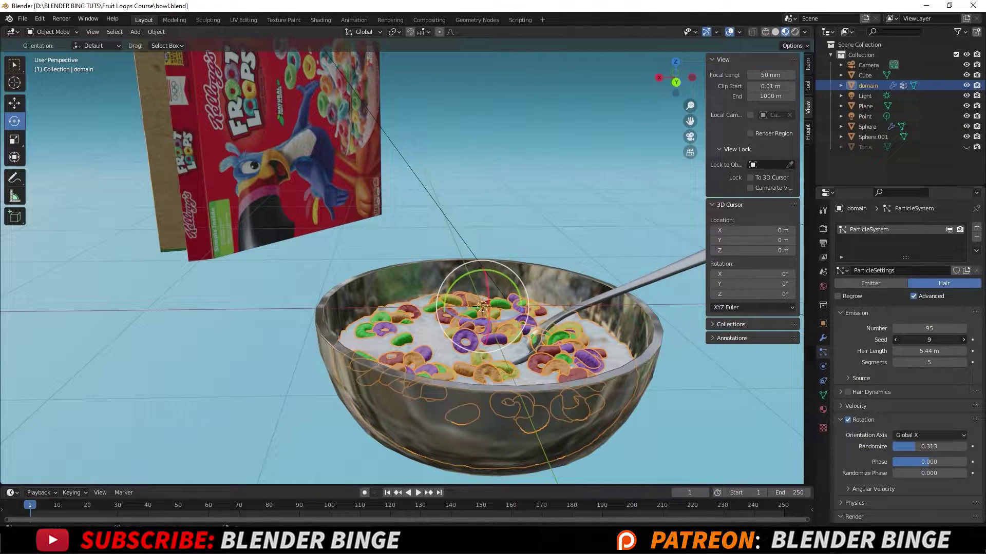
left_click(963, 340)
left_click(963, 339)
left_click(895, 339)
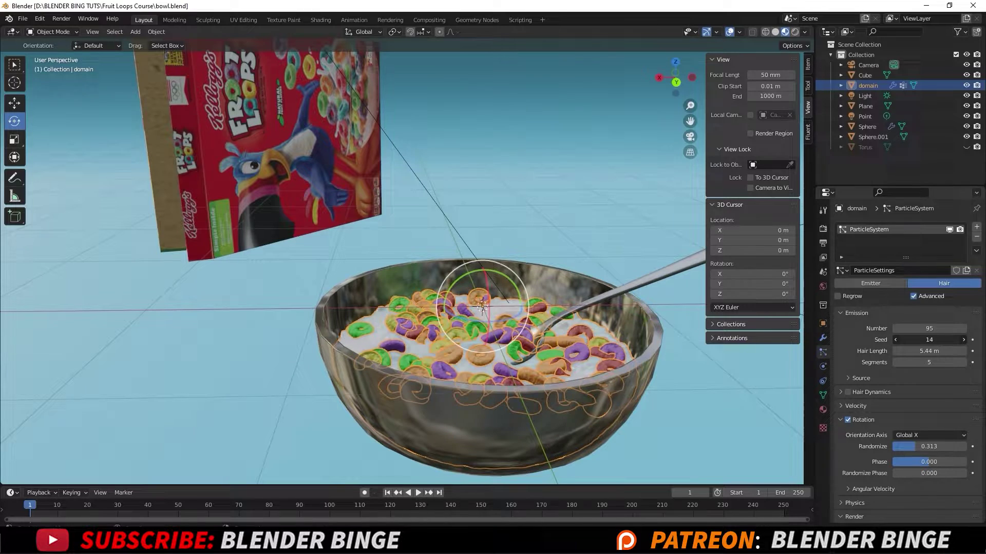
left_click(895, 340)
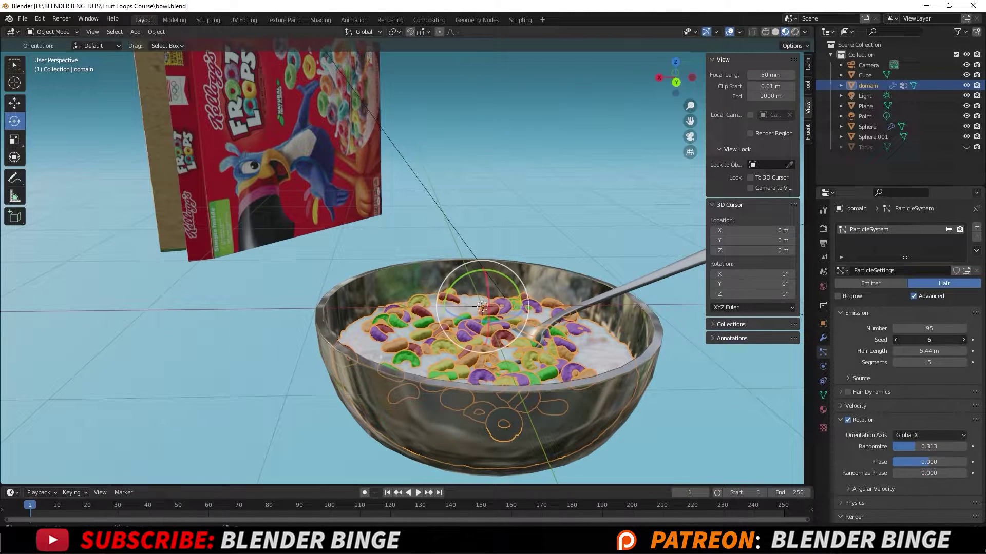
left_click_drag(929, 340, 935, 339)
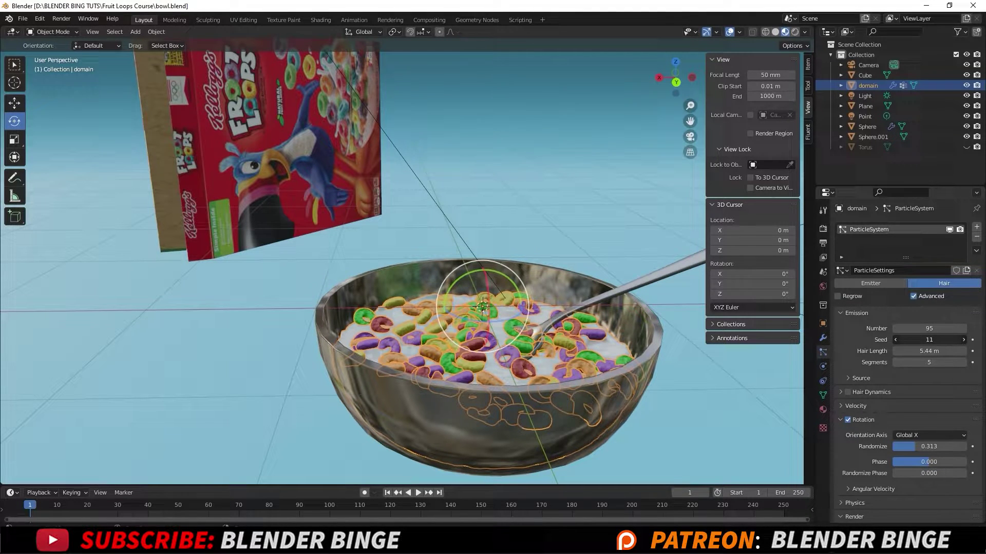
left_click_drag(936, 340, 940, 340)
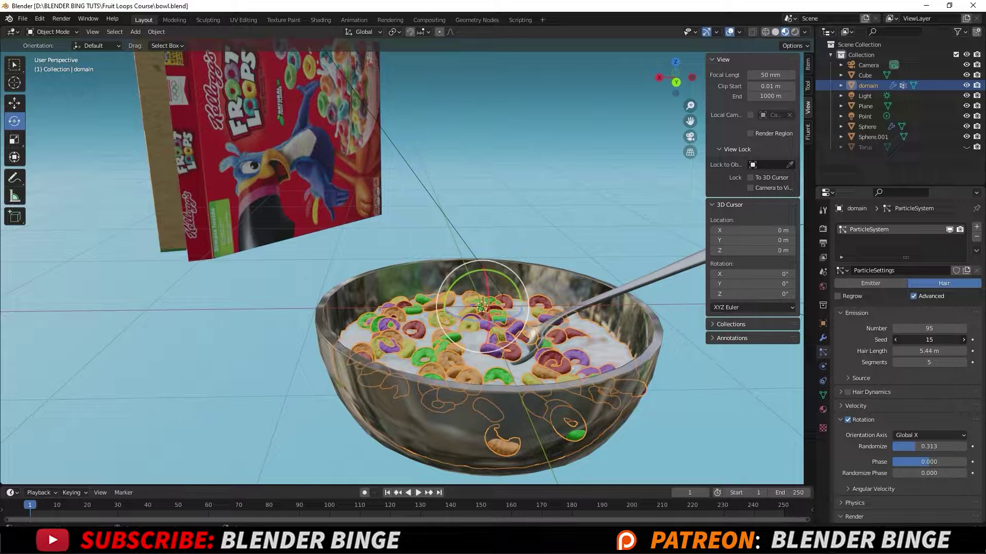
left_click(605, 152)
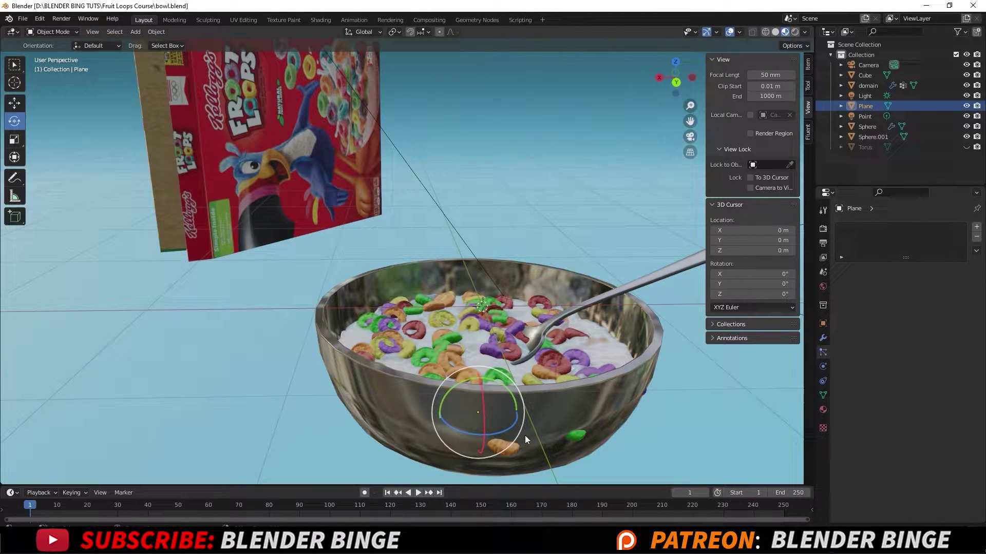
Rotate the milk domain 135° around Z to turn the Froot Loops layout.
left_click_drag(516, 429, 471, 433)
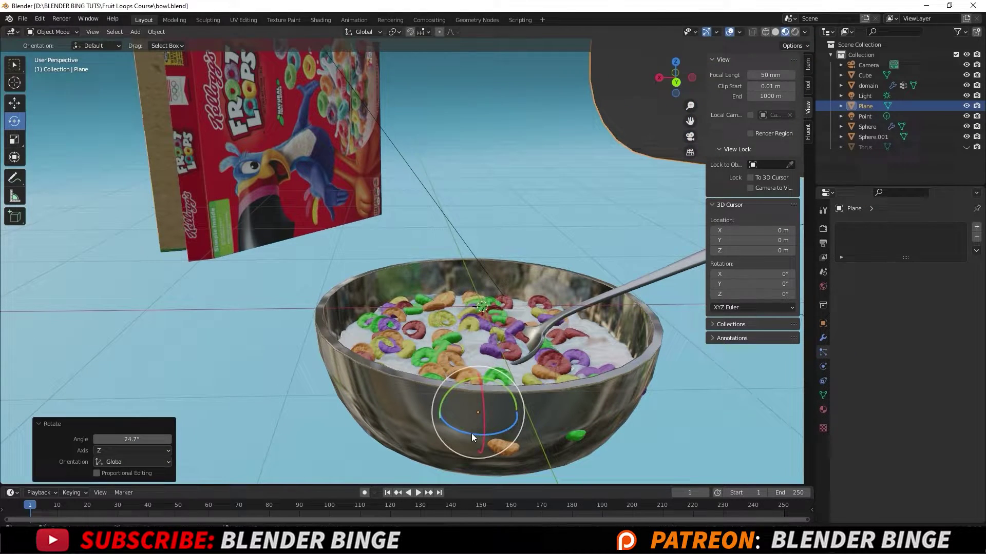
key("ctrl+z")
left_click(473, 350)
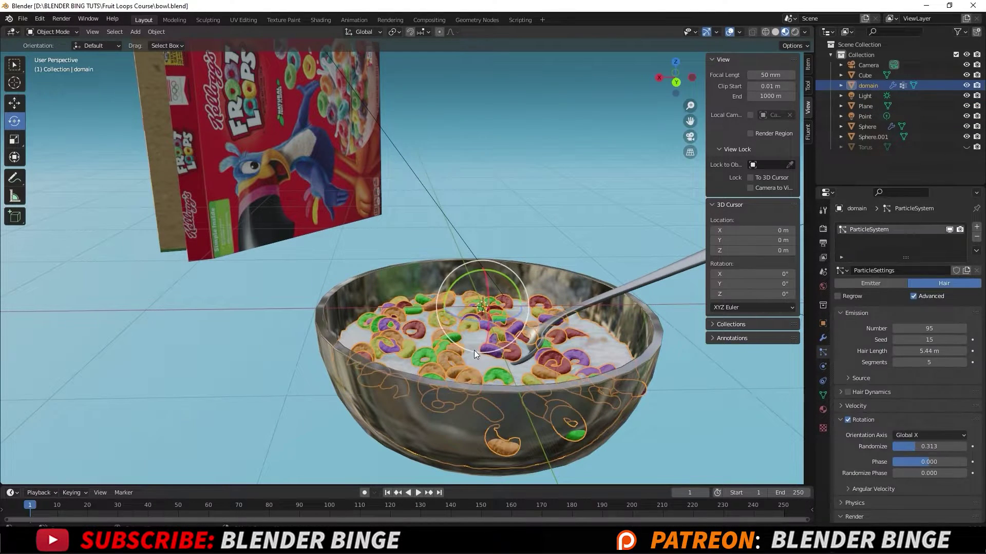
left_click_drag(465, 317, 569, 267)
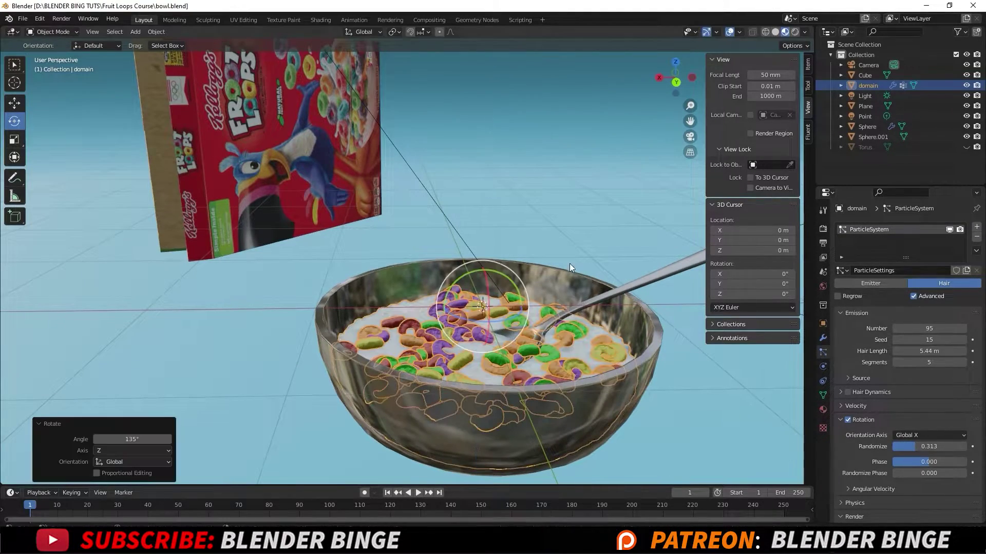
left_click(559, 208)
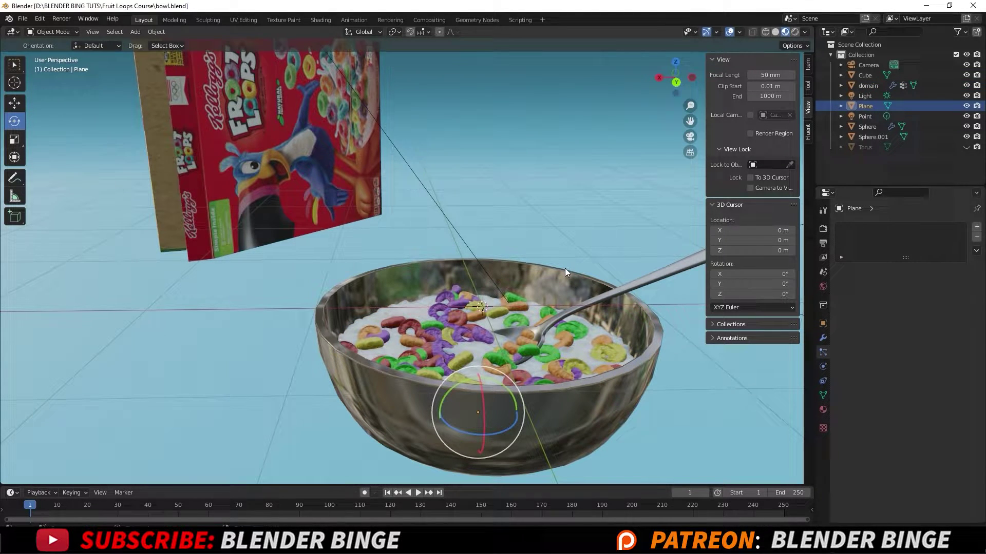
In camera view, preview the Cycles render, hide overlays, then return to Solid shading.
key("KP_0")
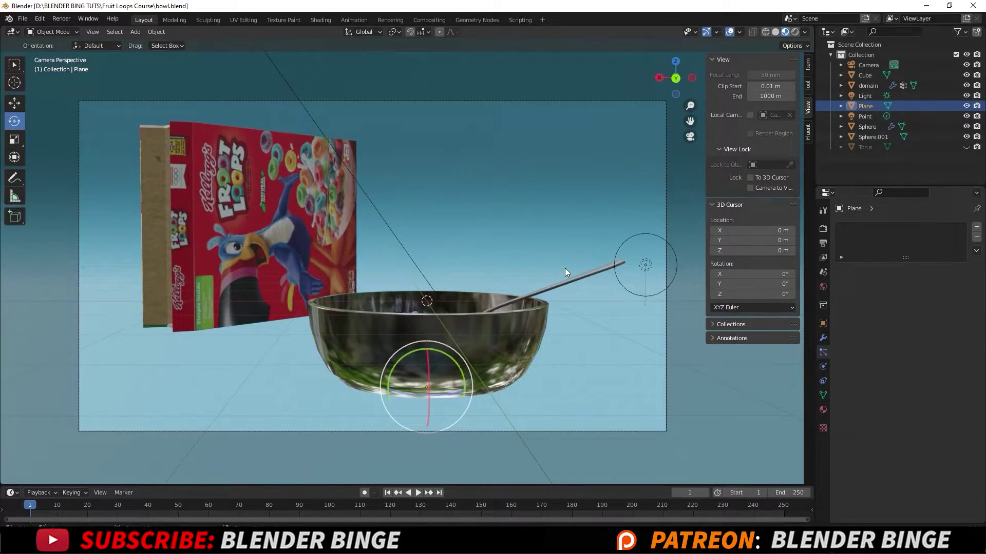
left_click(795, 32)
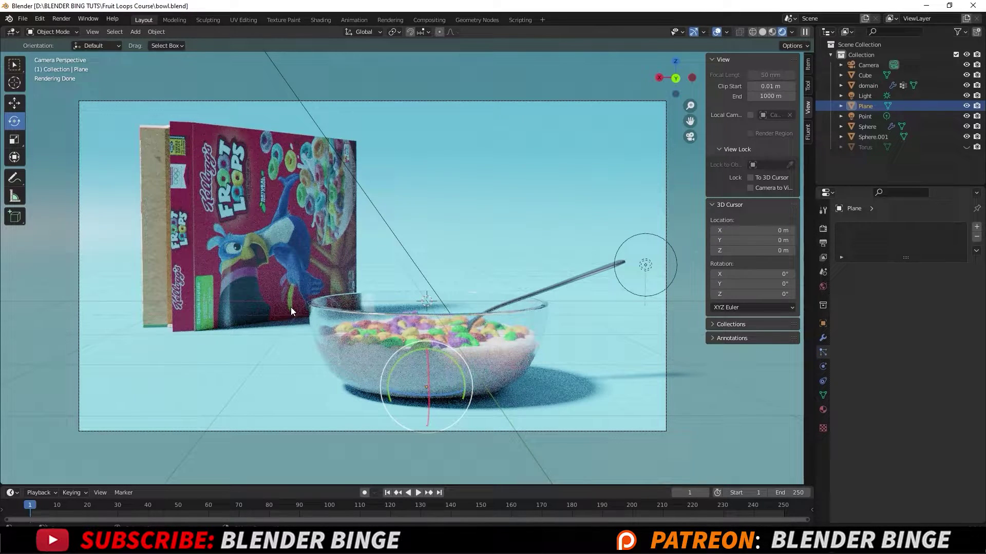
left_click(717, 32)
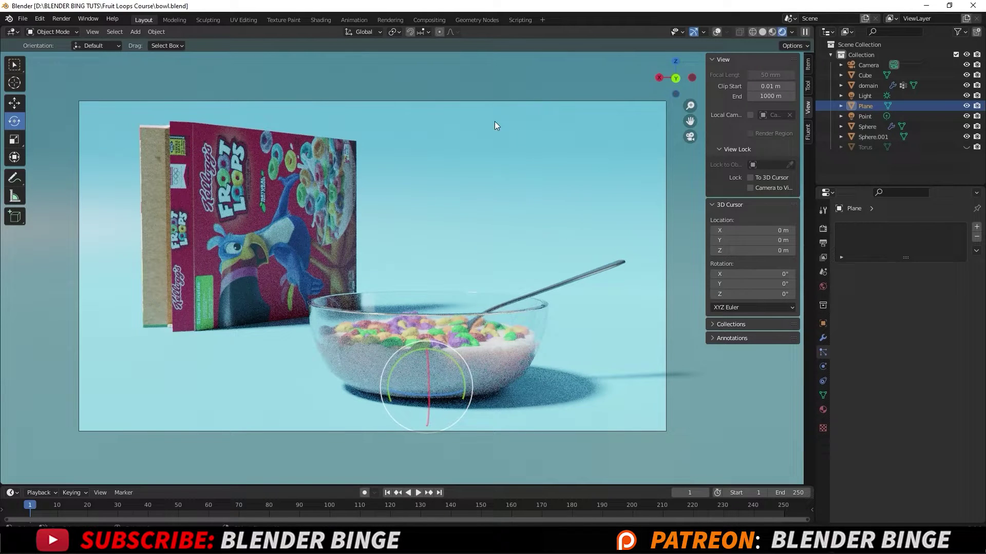
left_click(764, 33)
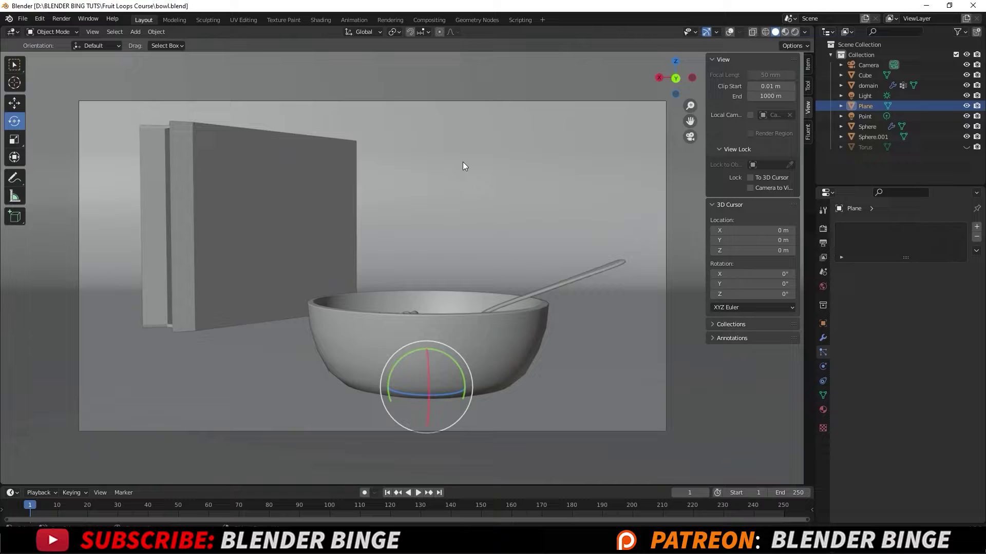
Save the blend file, select the cereal box and switch to Material Preview.
left_click(22, 19)
left_click(43, 90)
left_click(213, 185)
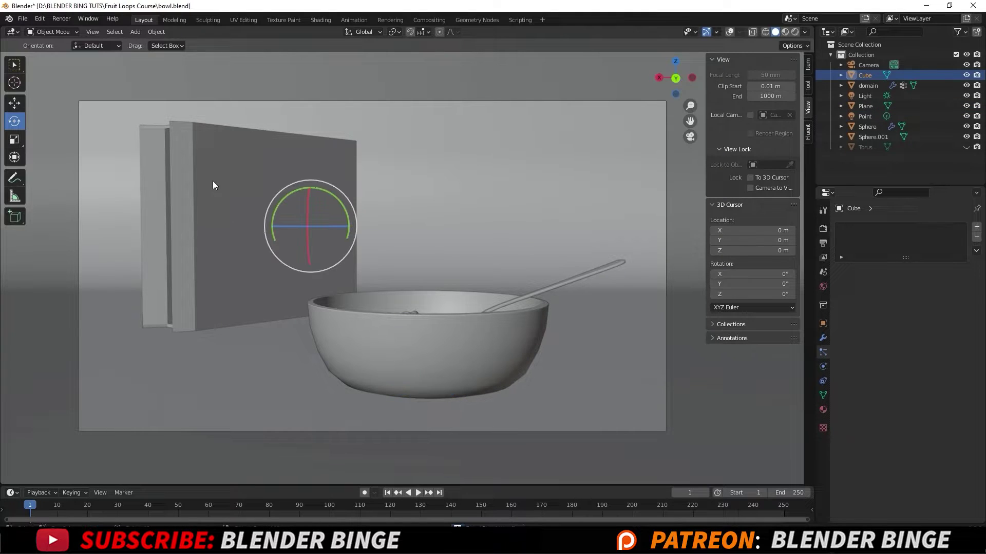
left_click(785, 32)
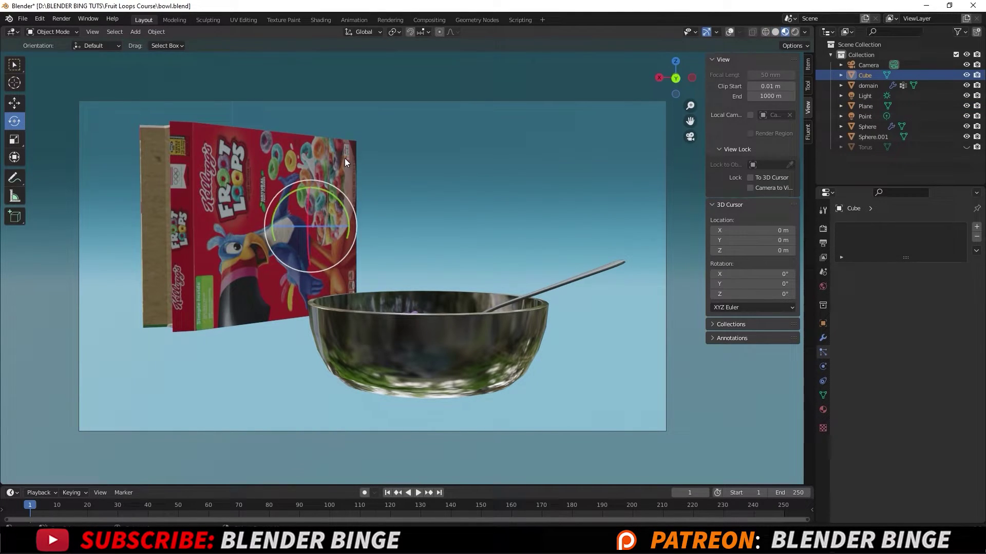
Zoom in on the textured Froot Loops box and turn overlays back on.
middle_click_drag(343, 162, 331, 264)
left_click(359, 250)
scroll(370, 195, "up", 3)
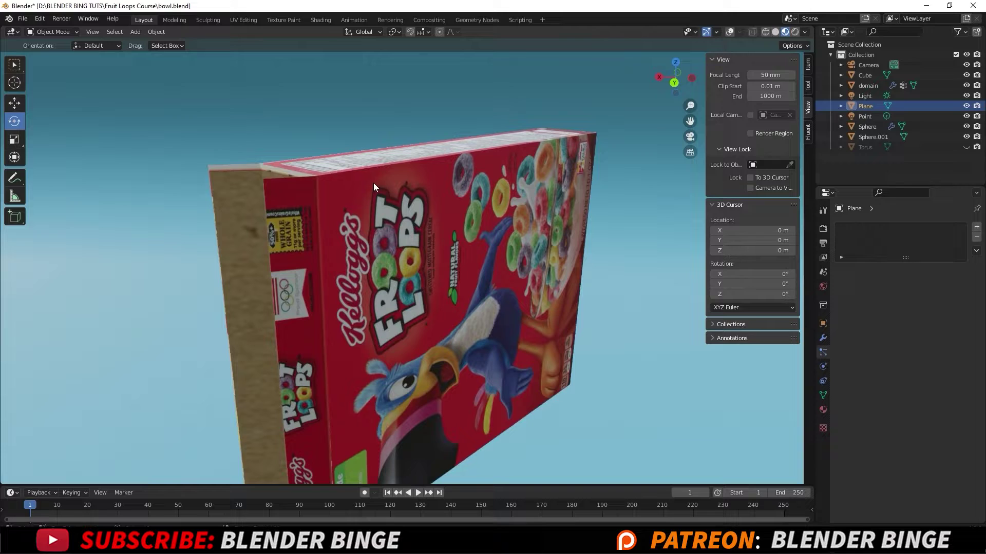
scroll(374, 182, "up", 2)
left_click(372, 148)
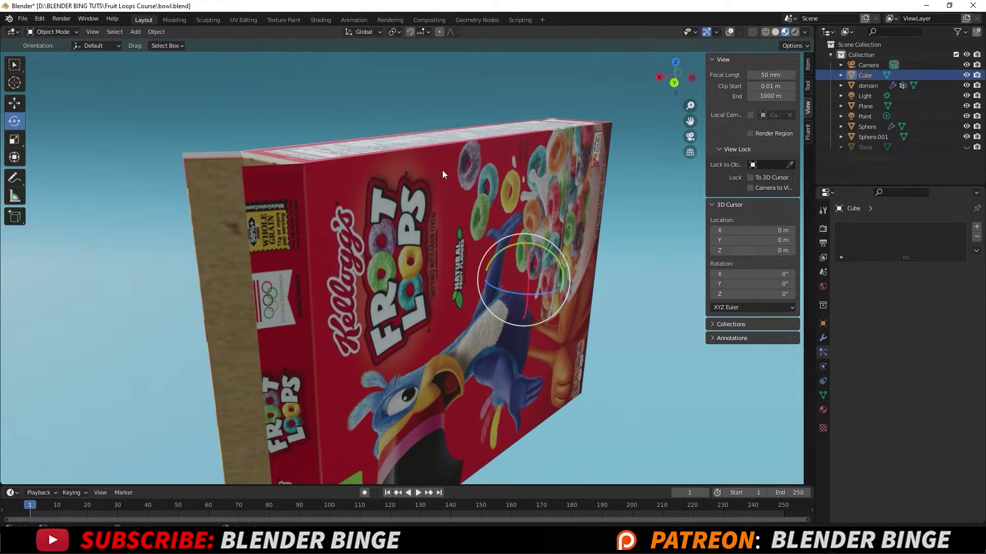
scroll(417, 154, "down", 5)
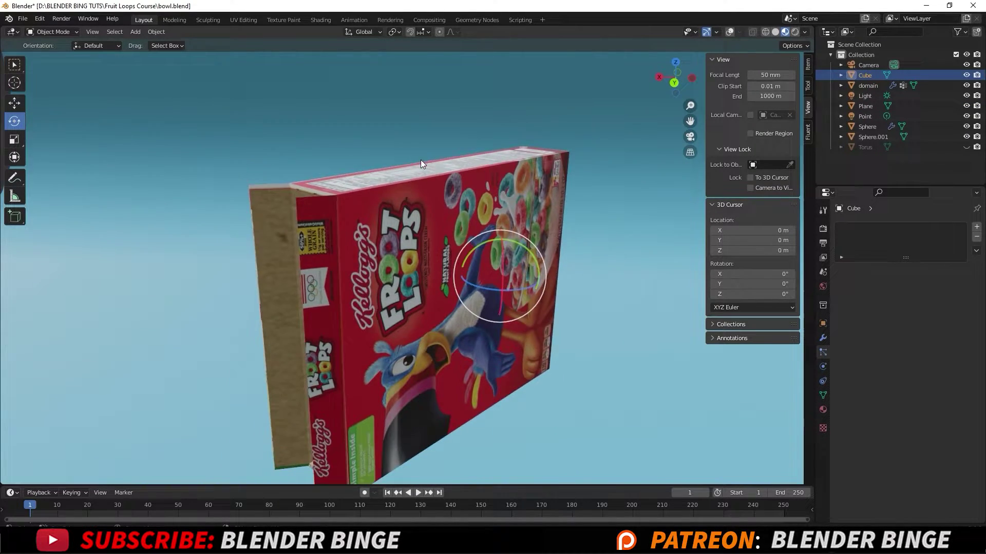
scroll(436, 281, "down", 1)
scroll(433, 259, "up", 3)
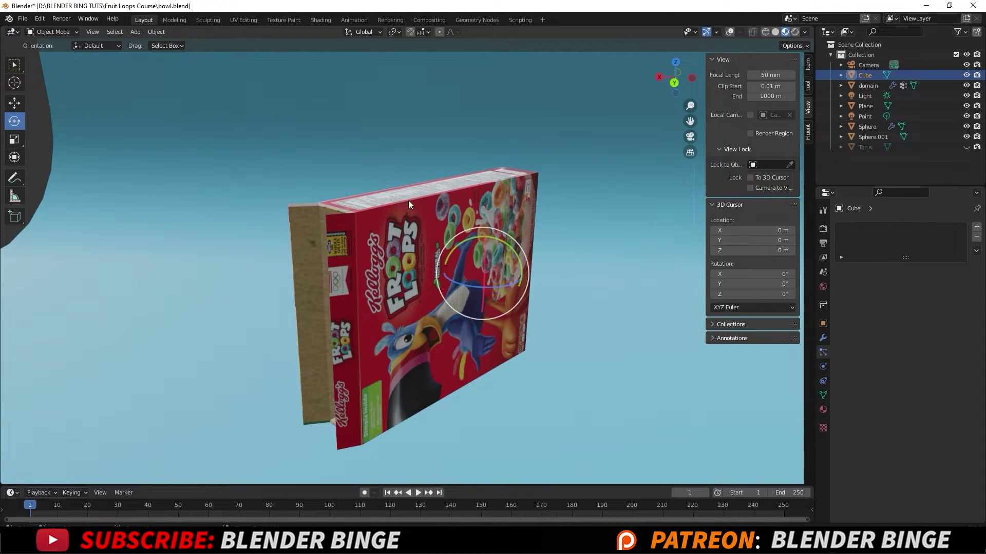
left_click(729, 32)
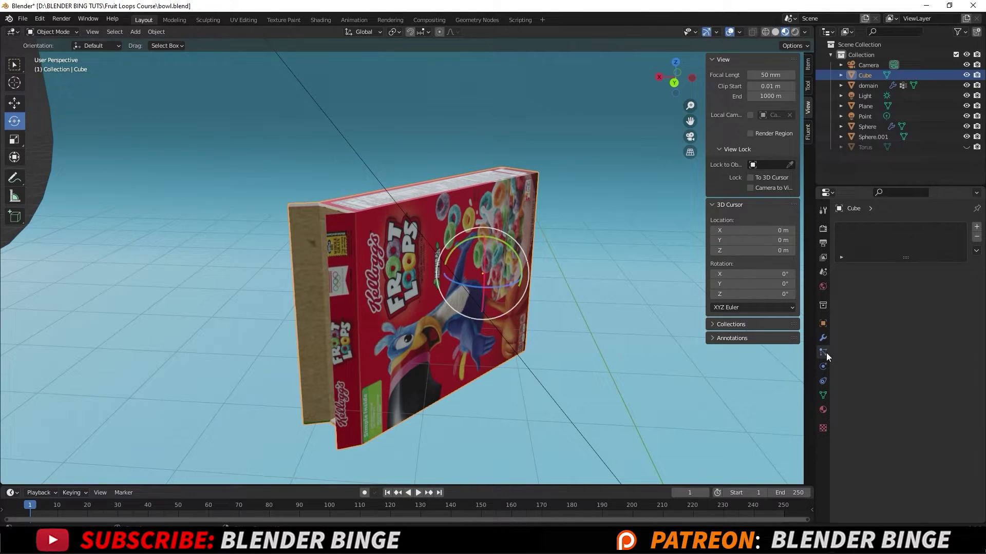
Add a Bevel modifier to the cereal box and compare its edges with the bevel shown and hidden.
left_click(824, 337)
left_click(864, 226)
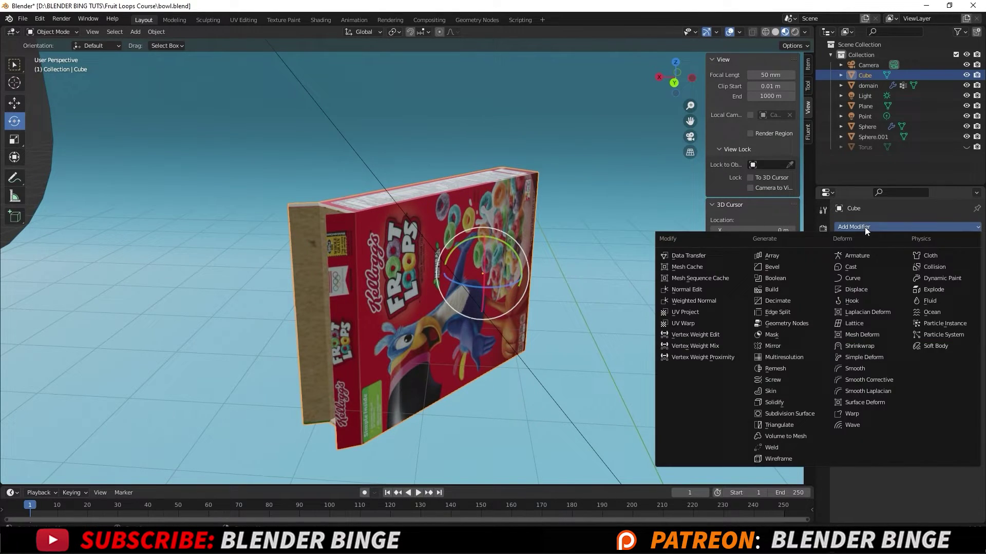
left_click(783, 268)
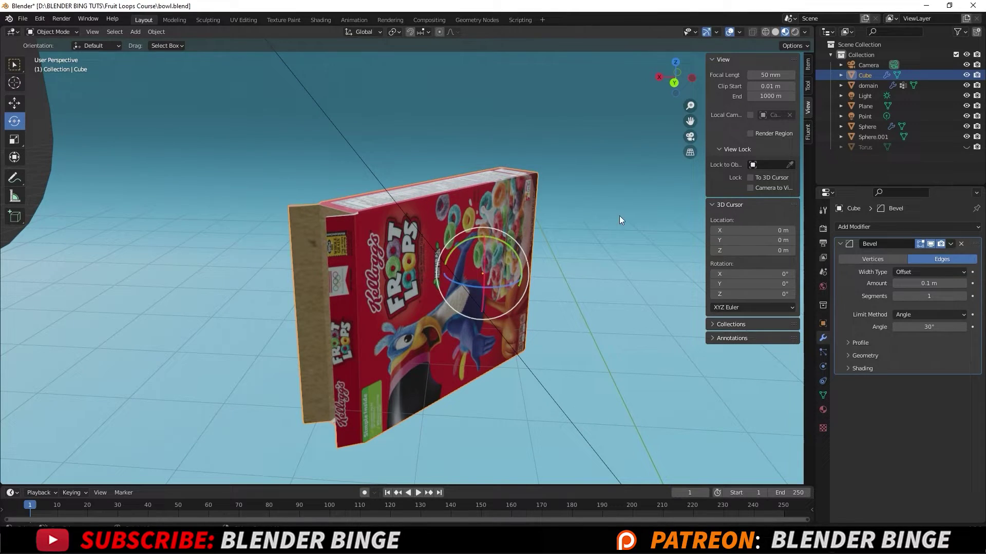
left_click(930, 244)
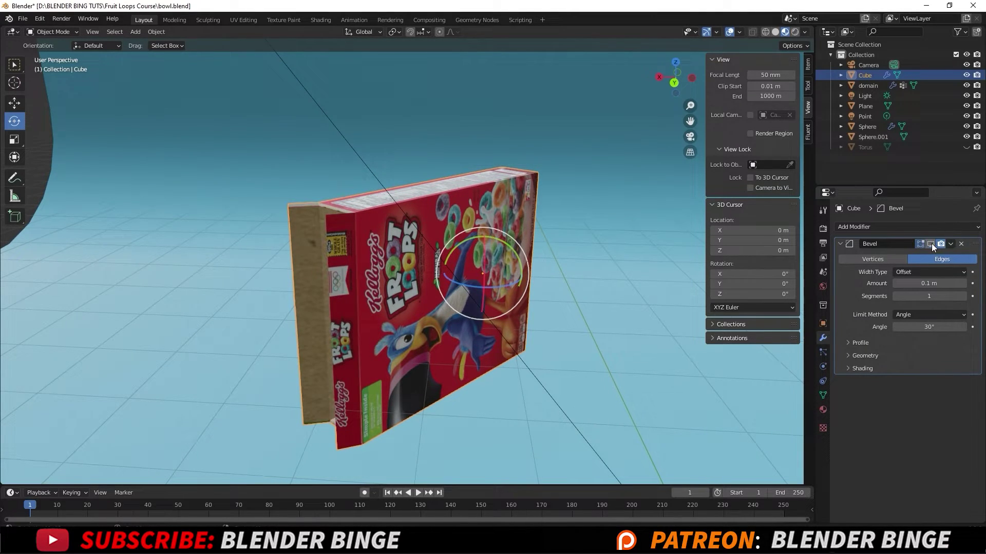
left_click(931, 244)
left_click(930, 244)
left_click(930, 243)
left_click(930, 244)
left_click(931, 244)
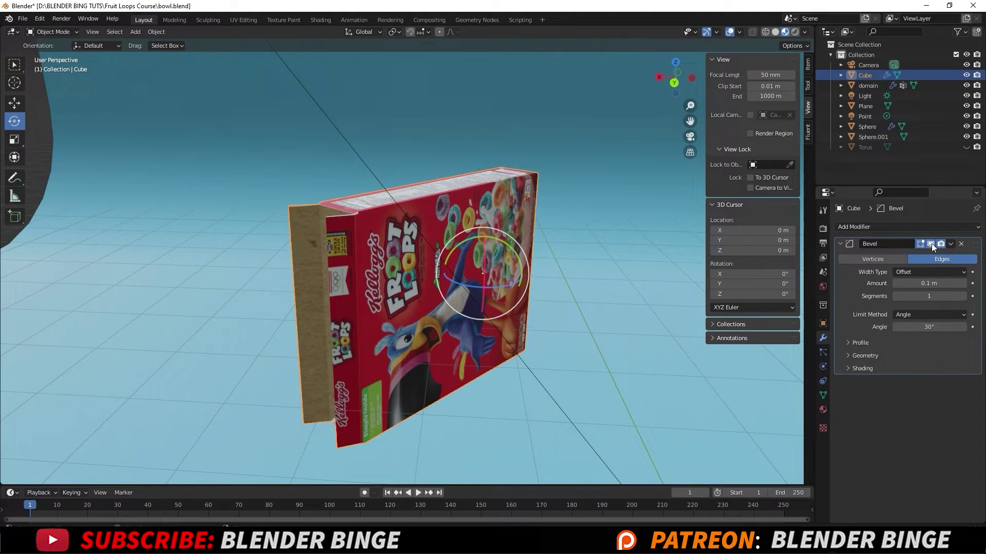
left_click(930, 244)
left_click(932, 244)
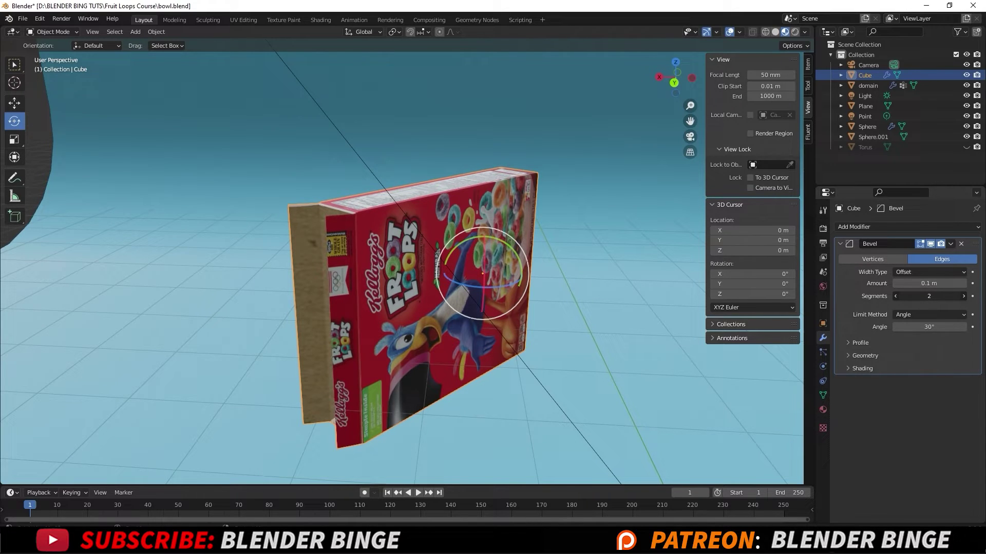
Raise the bevel to 3 segments, apply it permanently, and return to camera view.
left_click_drag(929, 296, 942, 296)
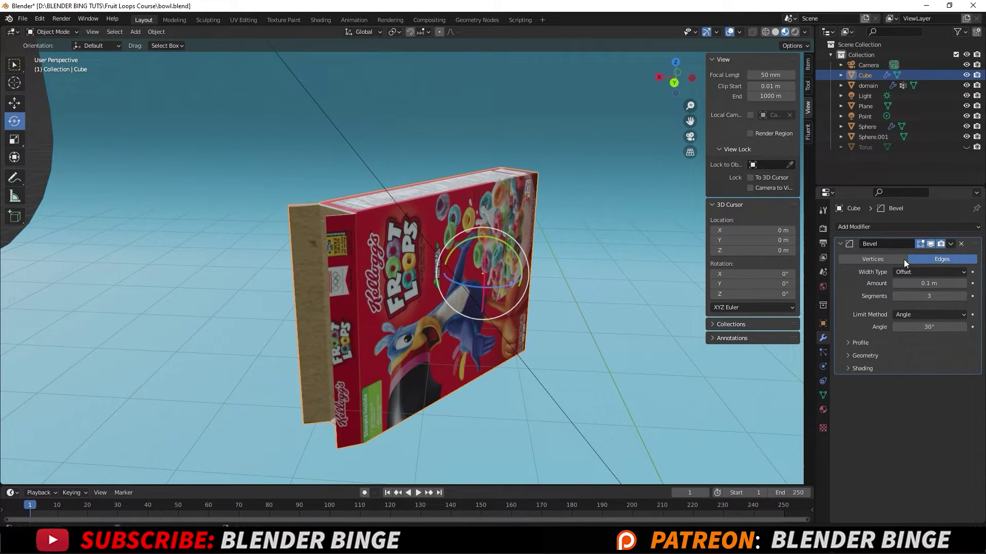
left_click(950, 244)
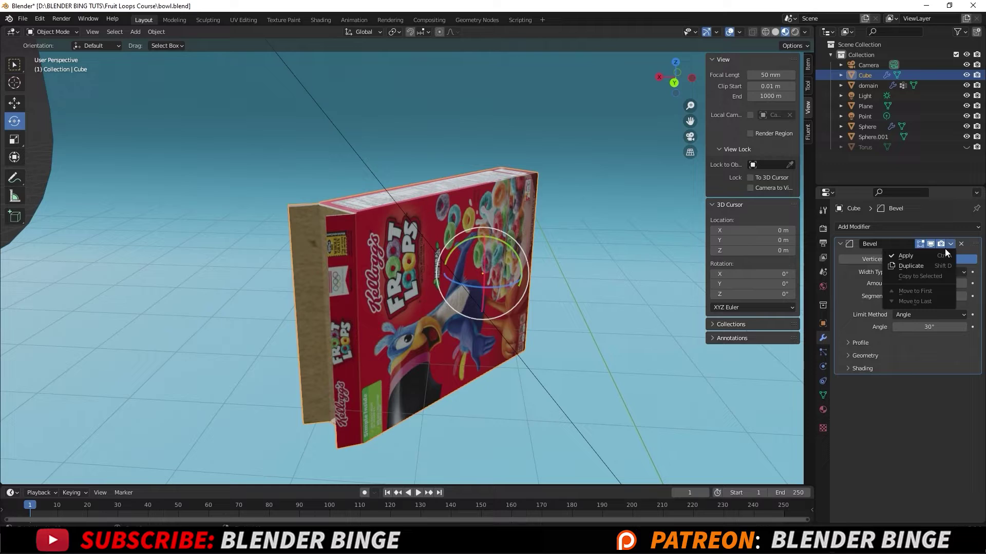
left_click(917, 256)
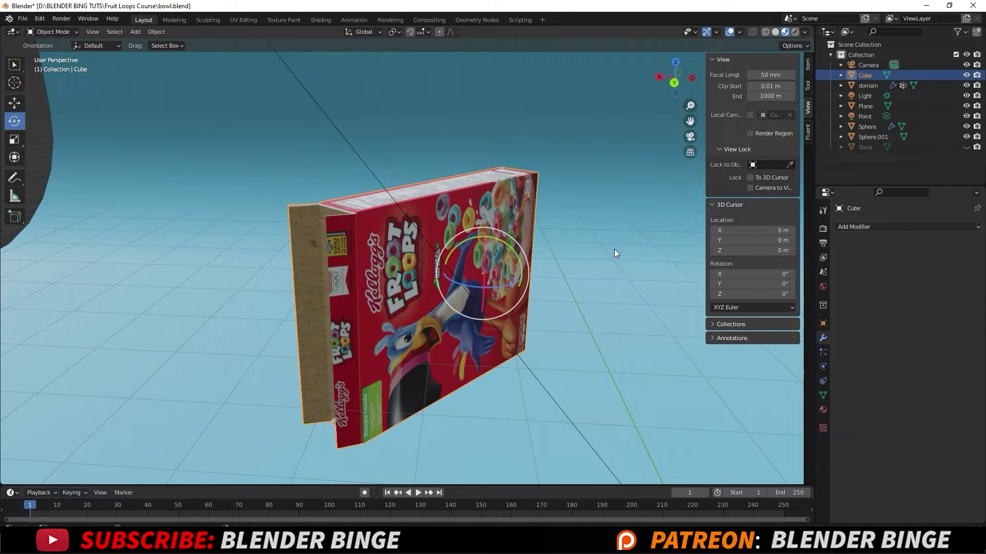
key("KP_0")
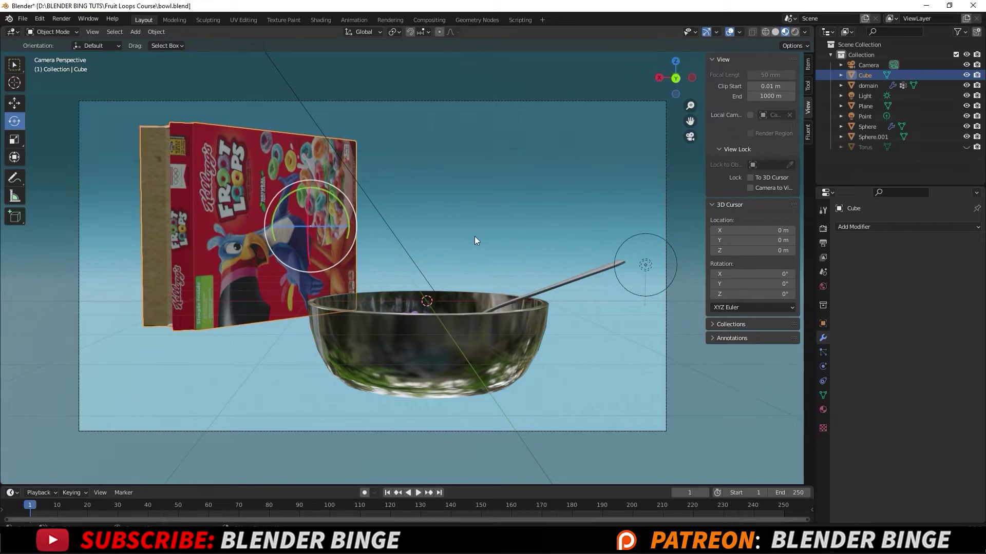
Preview the camera shot in Cycles Rendered shading, then select the Plane and cereal box with the Move tool.
left_click(794, 32)
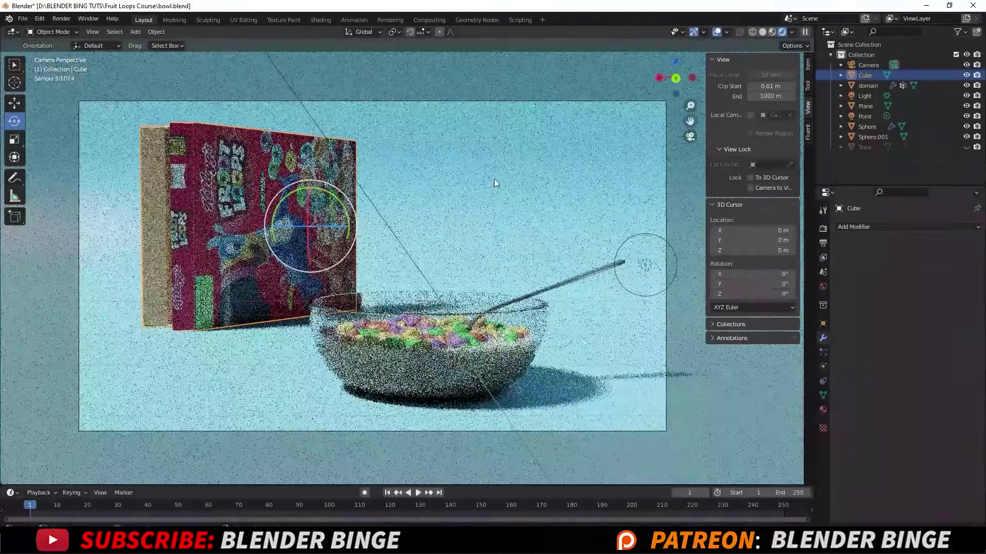
left_click(494, 178)
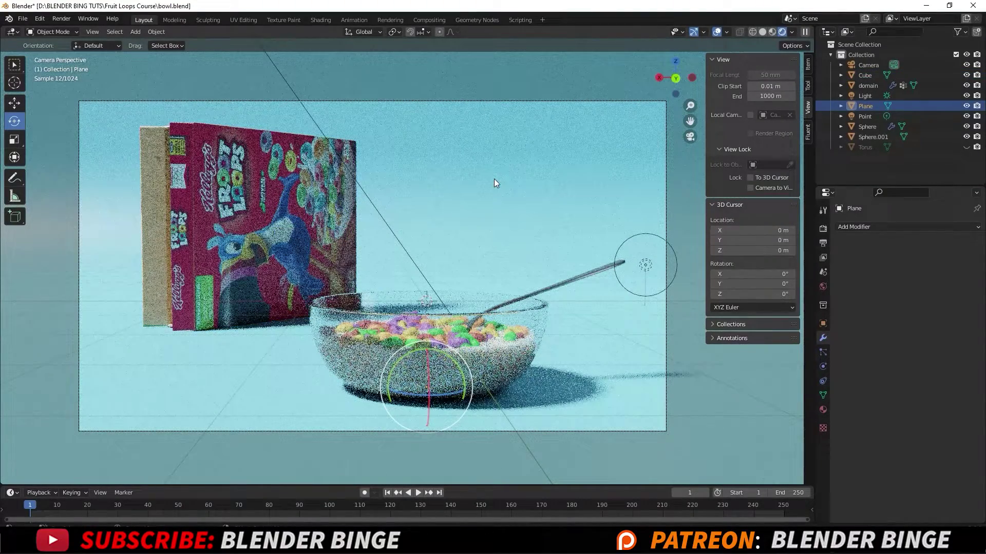
left_click(220, 262)
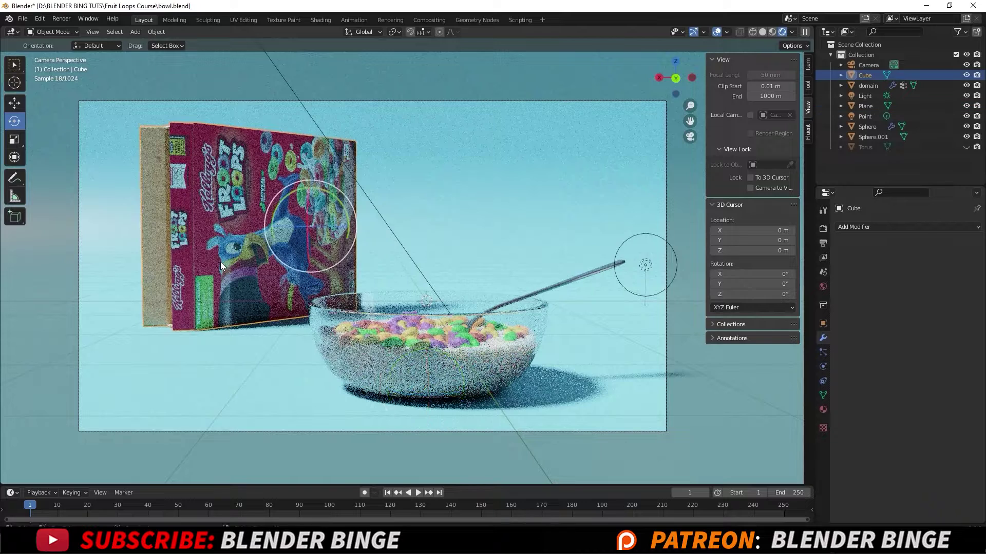
left_click(15, 103)
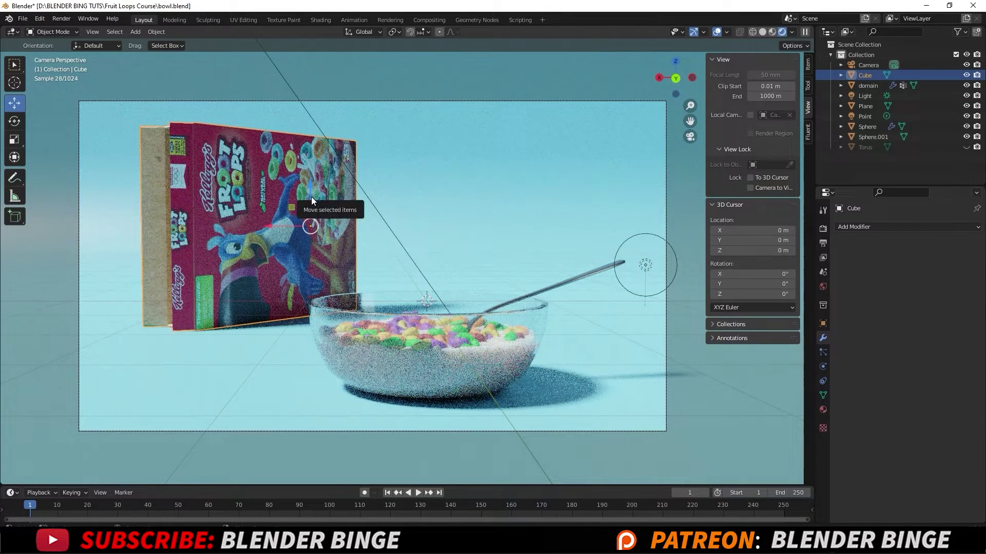
left_click(431, 154)
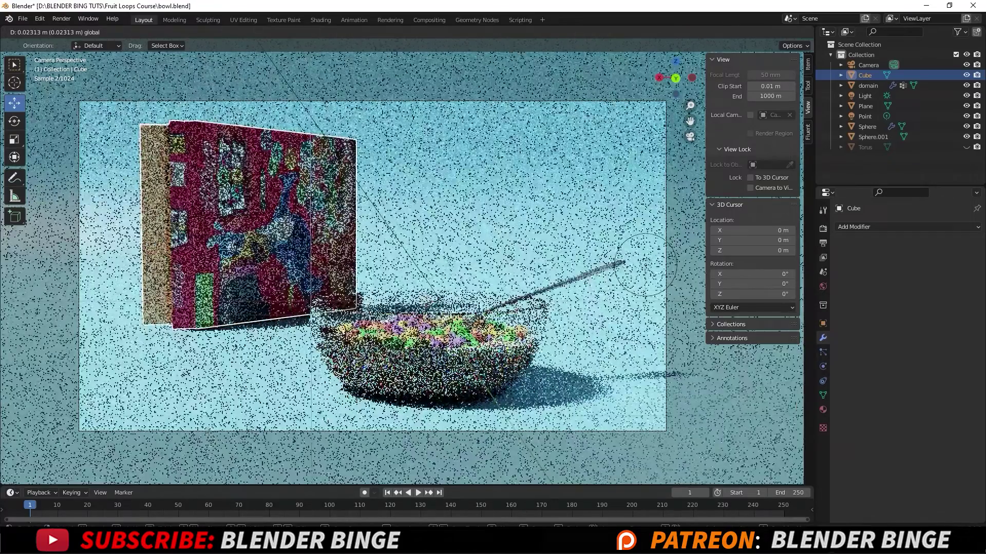